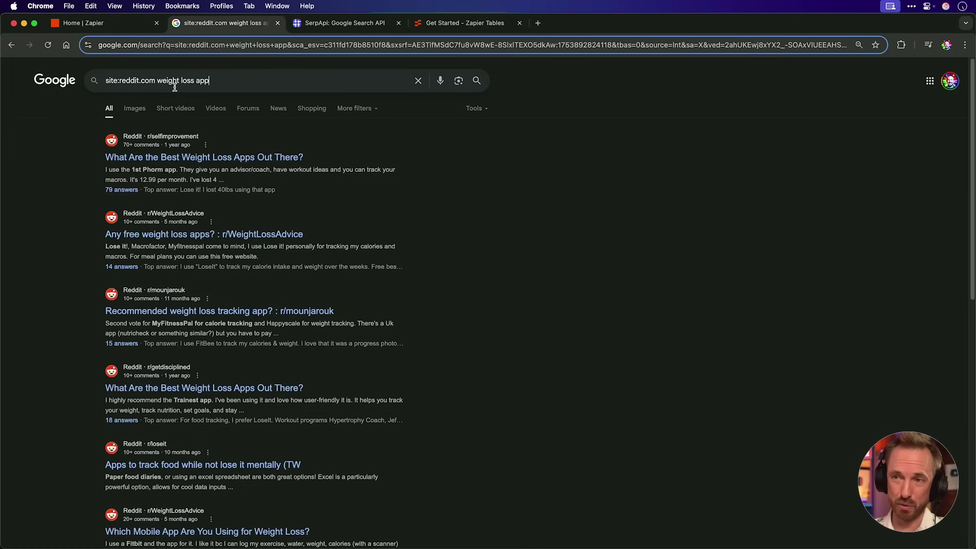
# Step: Restrict the Google results for Reddit weight loss app posts to Past week
pyautogui.keyDown('shift'); pyautogui.click(157, 85); pyautogui.keyUp('shift')
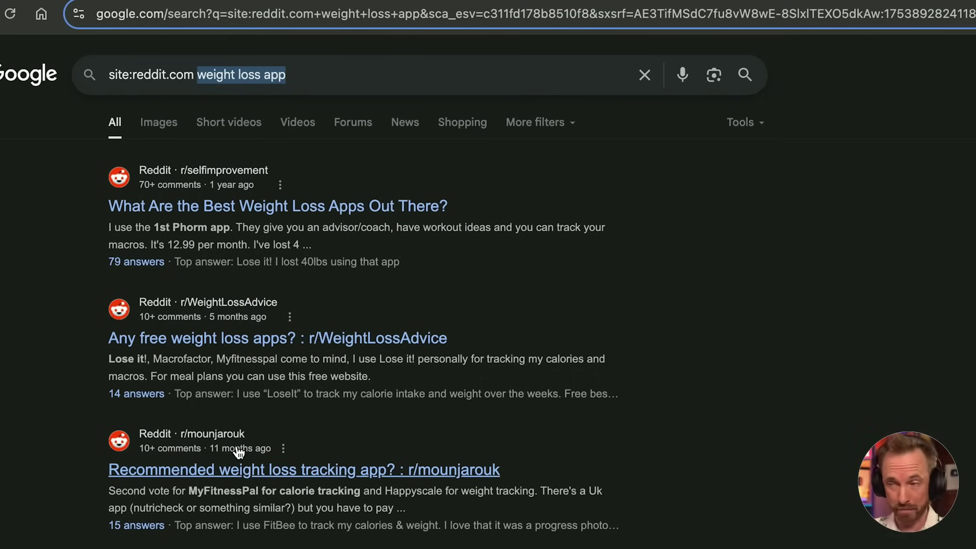
pyautogui.click(475, 110)
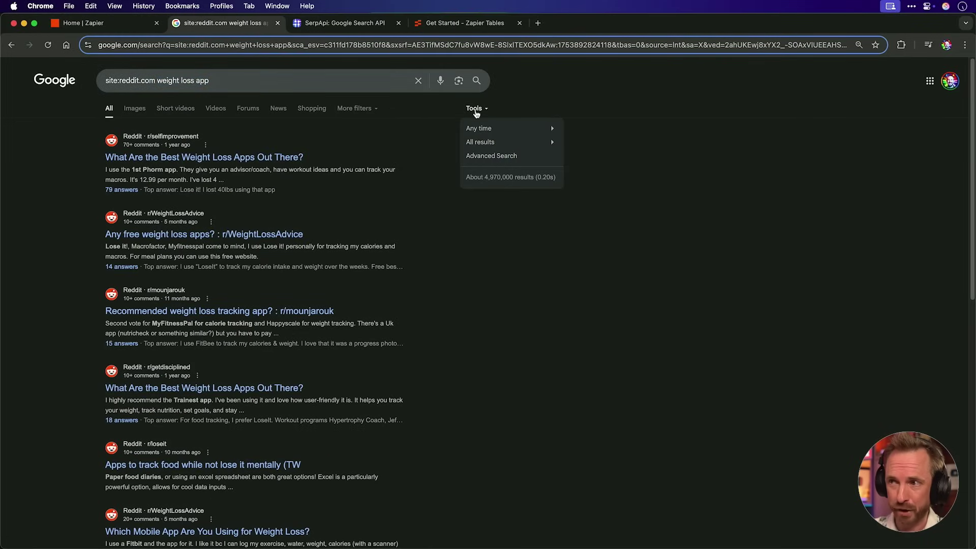
pyautogui.click(481, 127)
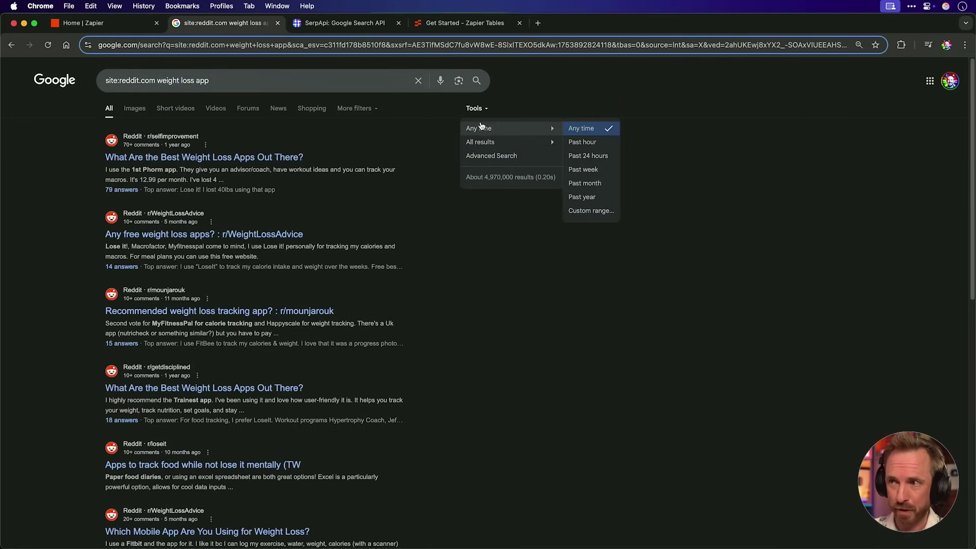
pyautogui.click(583, 170)
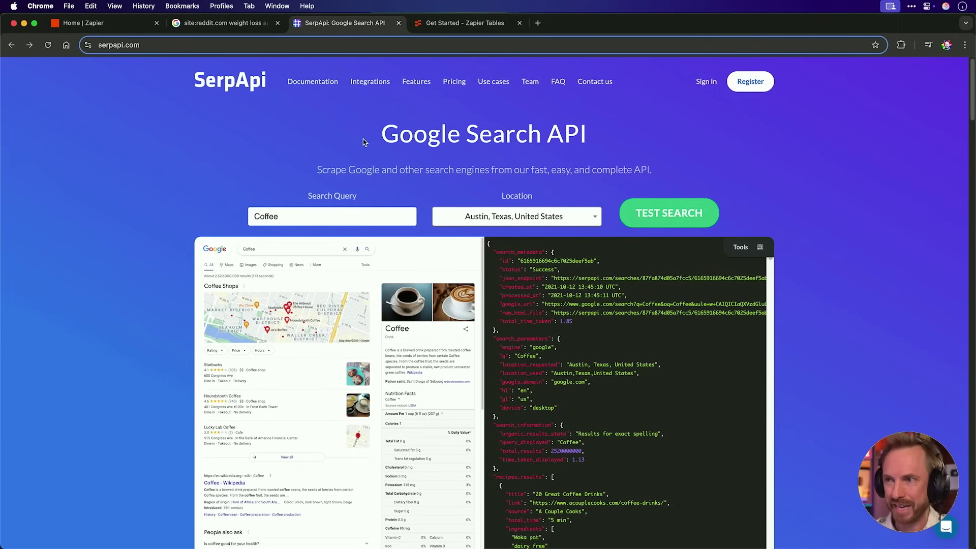
# Step: Sign in to SerpApi to reach the dashboard showing the private API key
pyautogui.moveTo(362, 138); pyautogui.dragTo(586, 138)
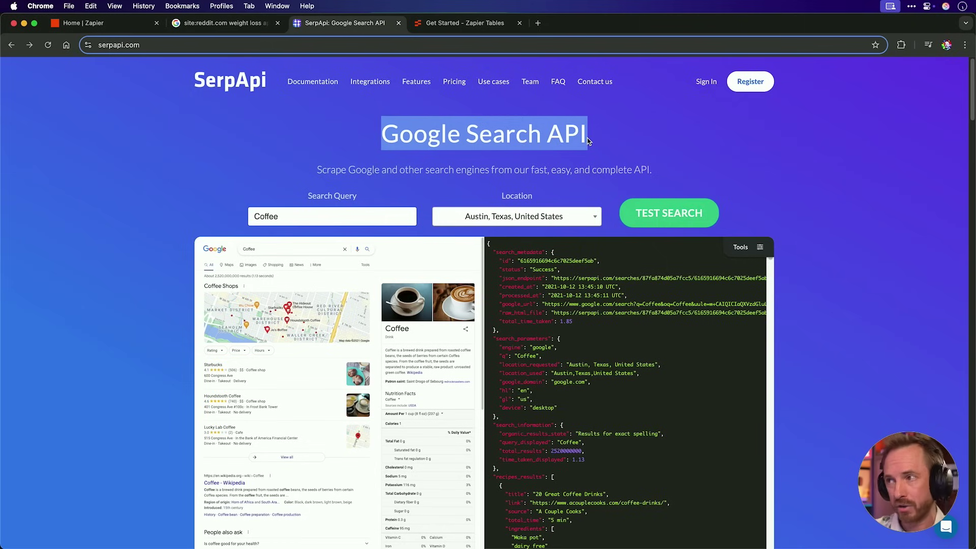
pyautogui.click(712, 86)
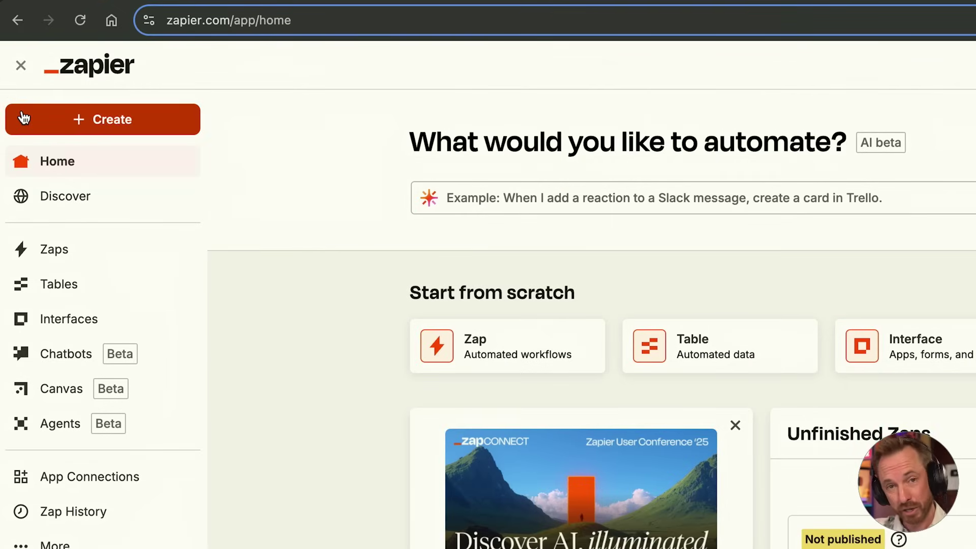
# Step: Create a new Zap with a Schedule trigger running every day at 12:00 AM
pyautogui.click(22, 118)
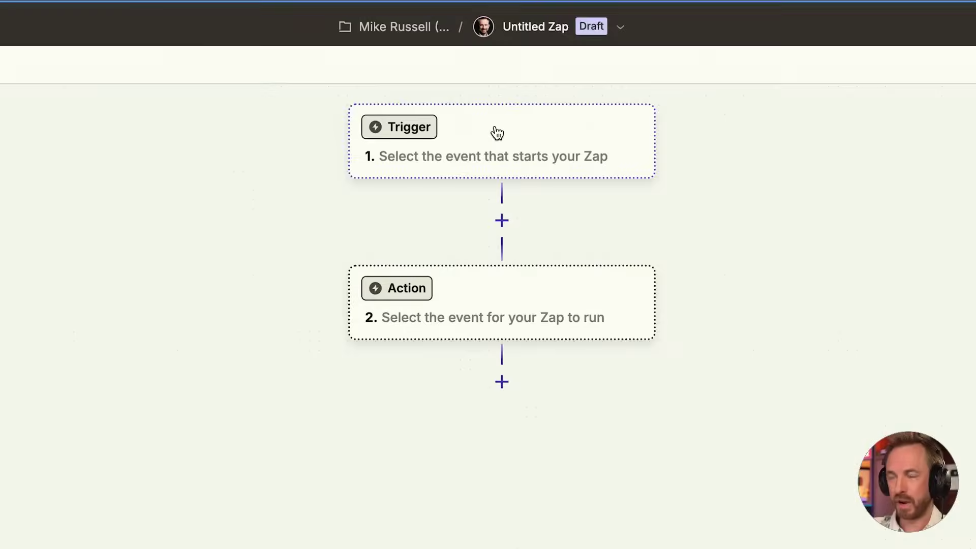
pyautogui.click(497, 133)
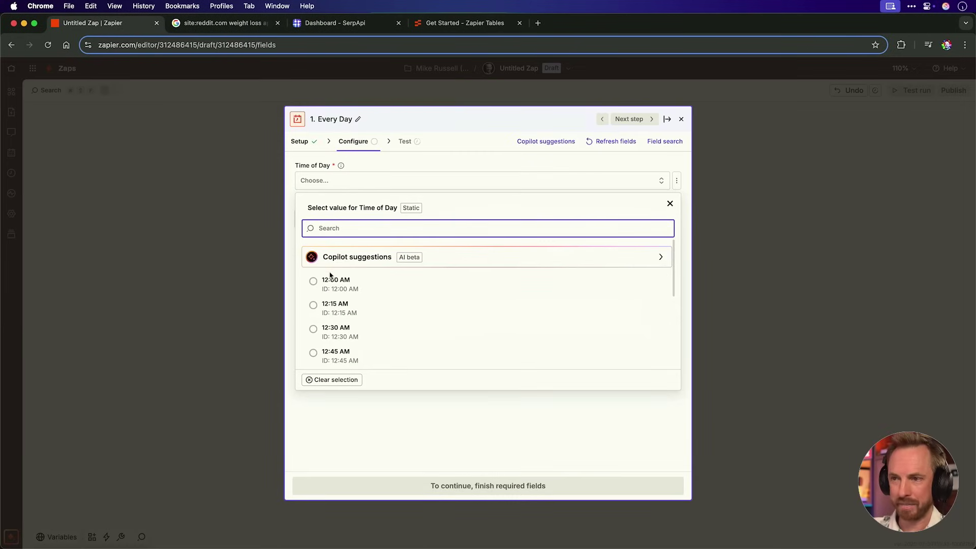
pyautogui.click(330, 283)
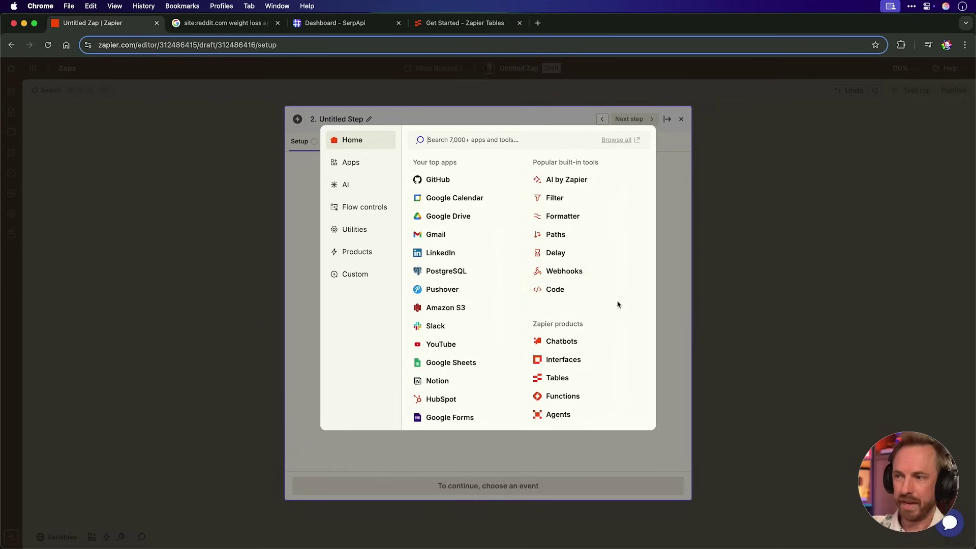
# Step: Add a Webhooks by Zapier action step using the GET event
pyautogui.click(564, 271)
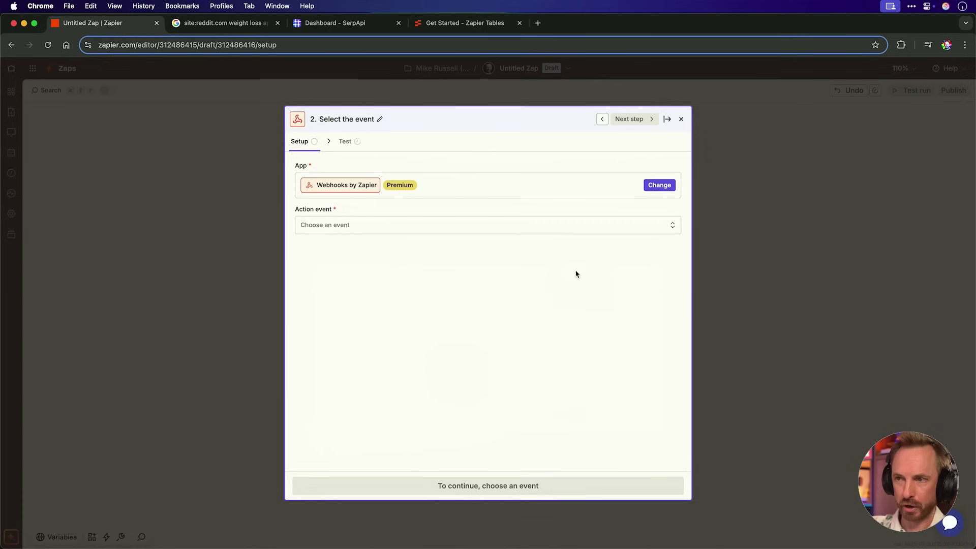
pyautogui.click(492, 230)
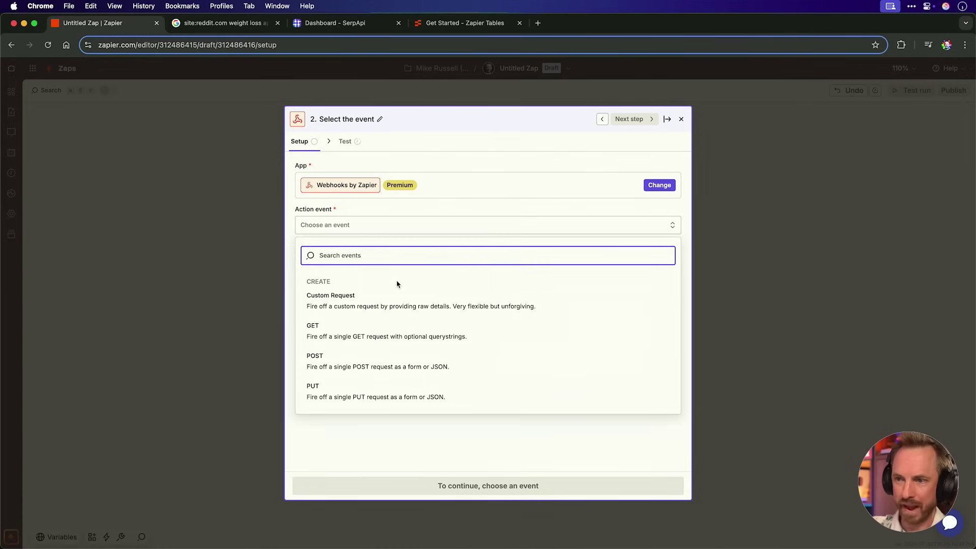
pyautogui.click(374, 337)
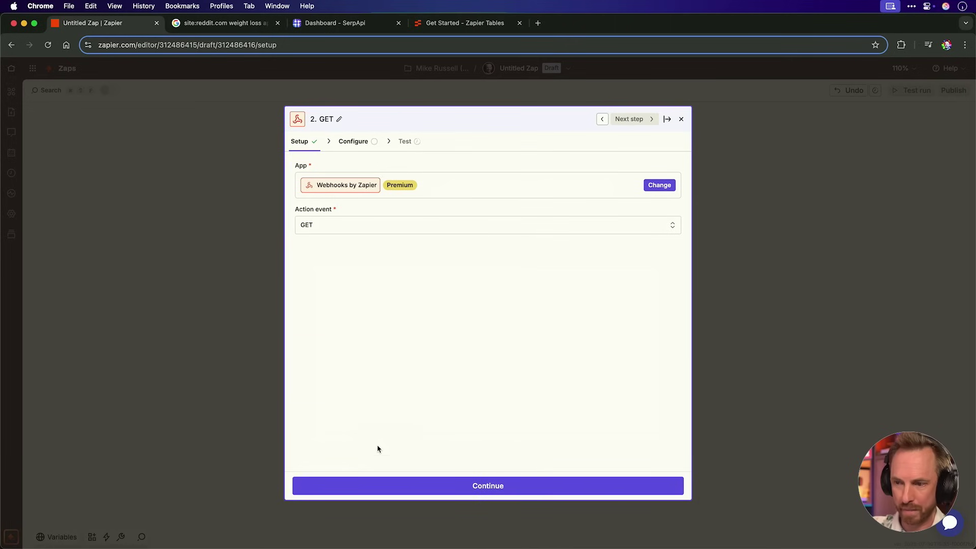
pyautogui.click(382, 479)
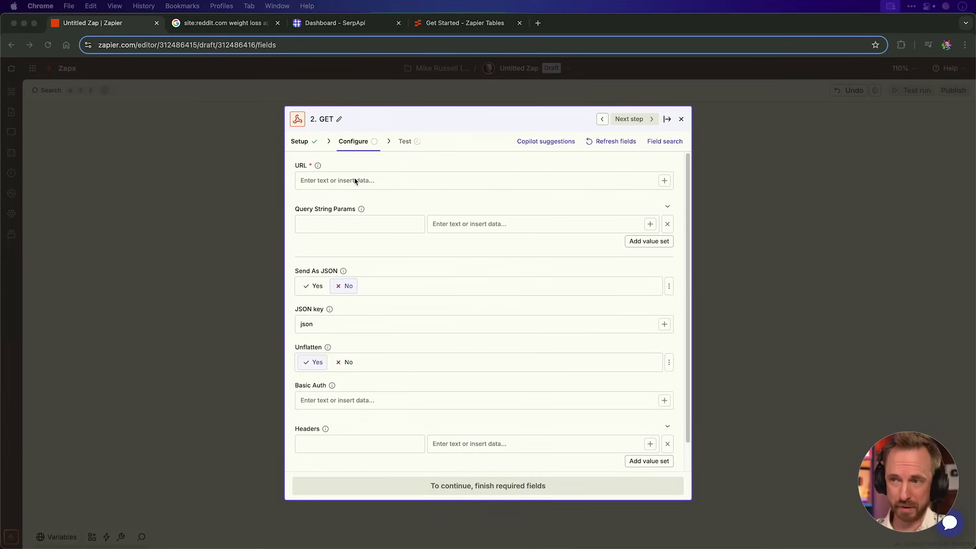
pyautogui.click(355, 181)
pyautogui.write('https://serpapi.com/search')
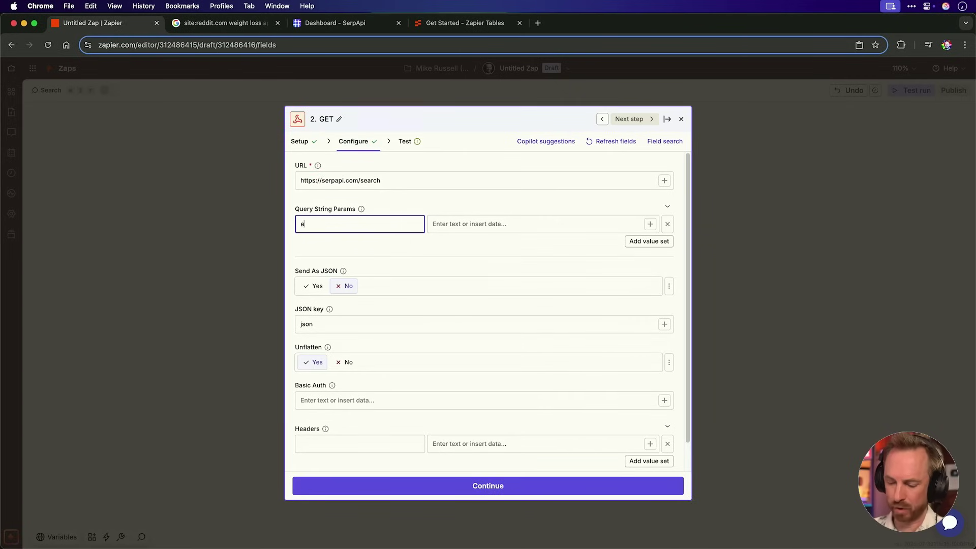
pyautogui.press('Tab')
pyautogui.write('g')
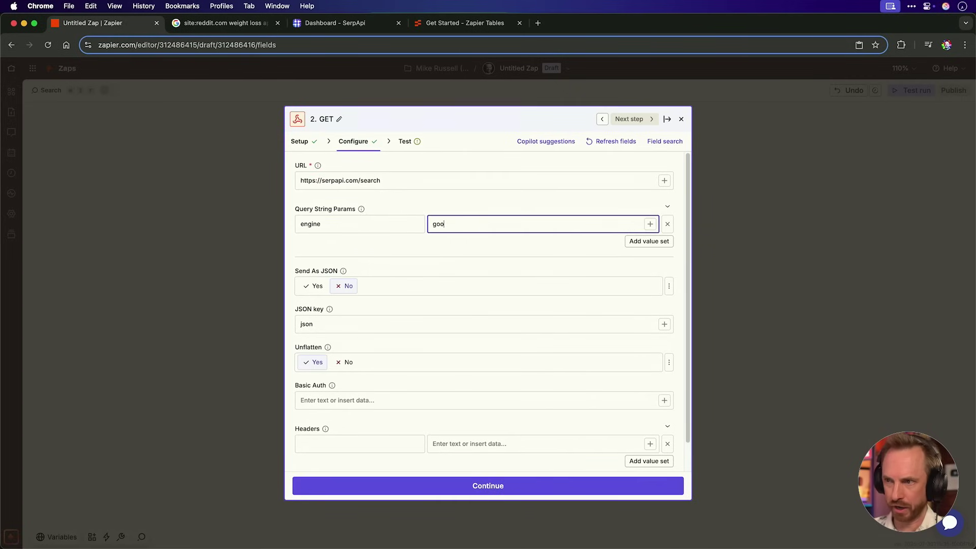
# Step: Add query parameters q=site:reddit.com weight loss app and tbs=qdr:d
pyautogui.click(646, 241)
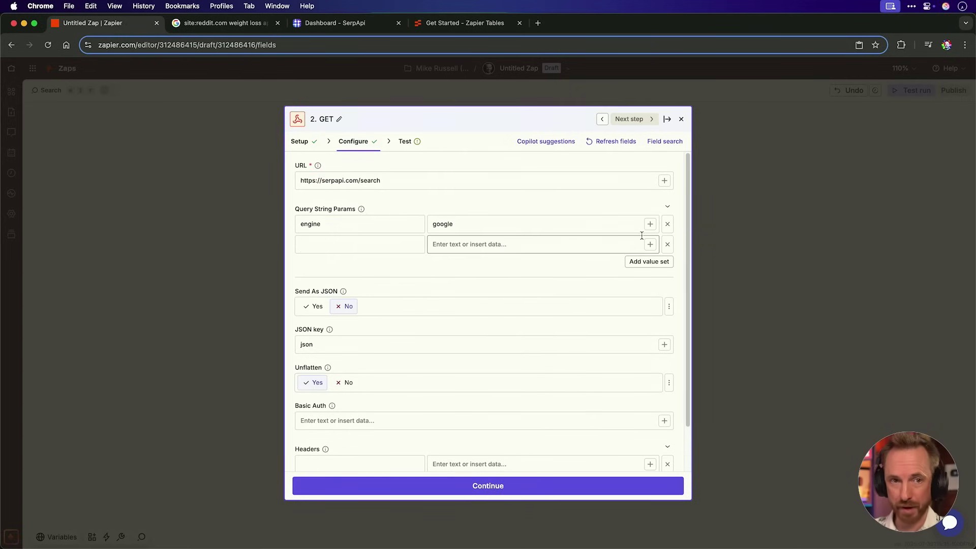
pyautogui.click(375, 247)
pyautogui.write('q')
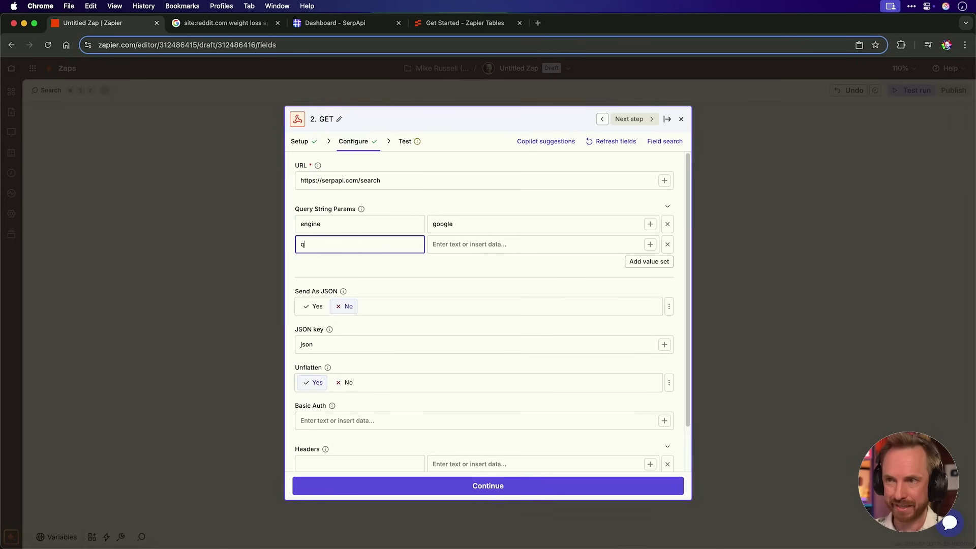
pyautogui.click(209, 25)
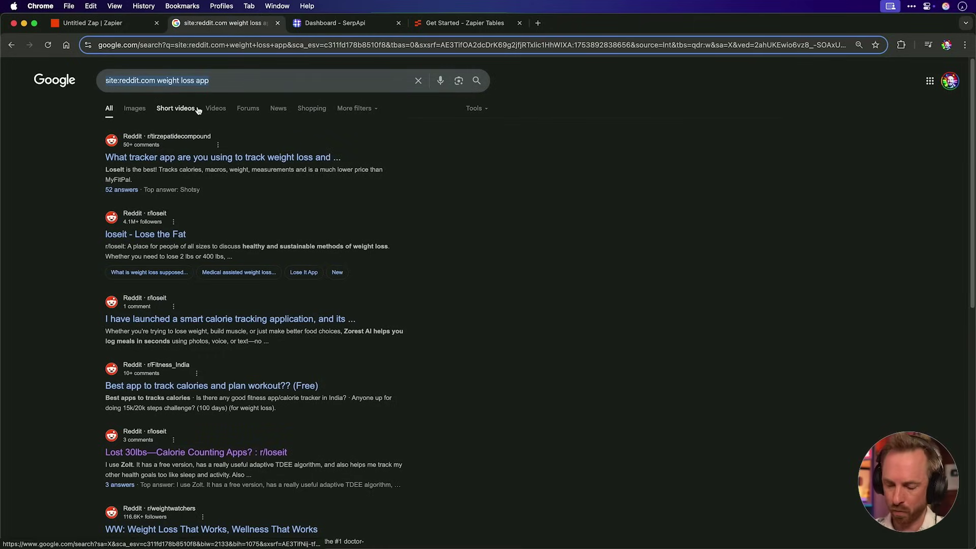
pyautogui.click(112, 23)
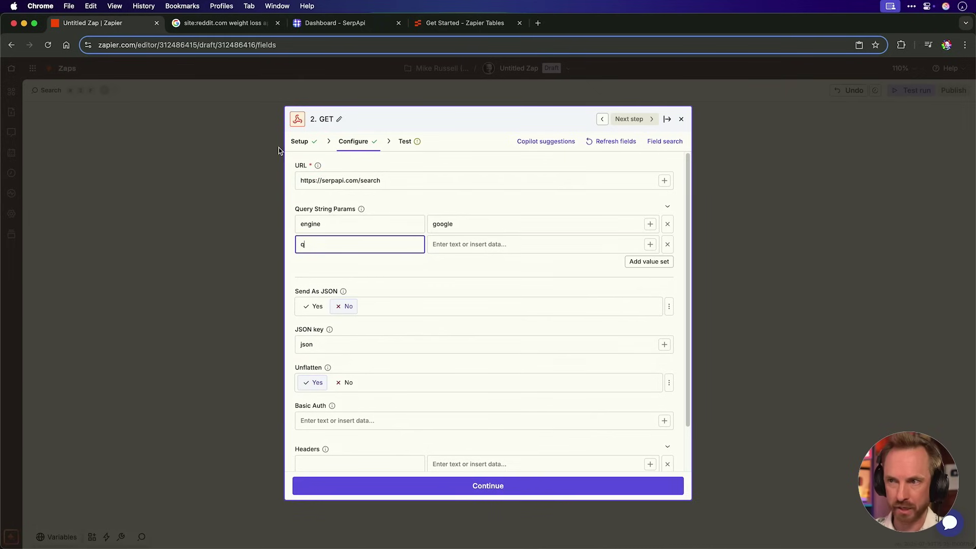
pyautogui.click(458, 250)
pyautogui.write('site:reddit.com weight loss app')
pyautogui.click(635, 262)
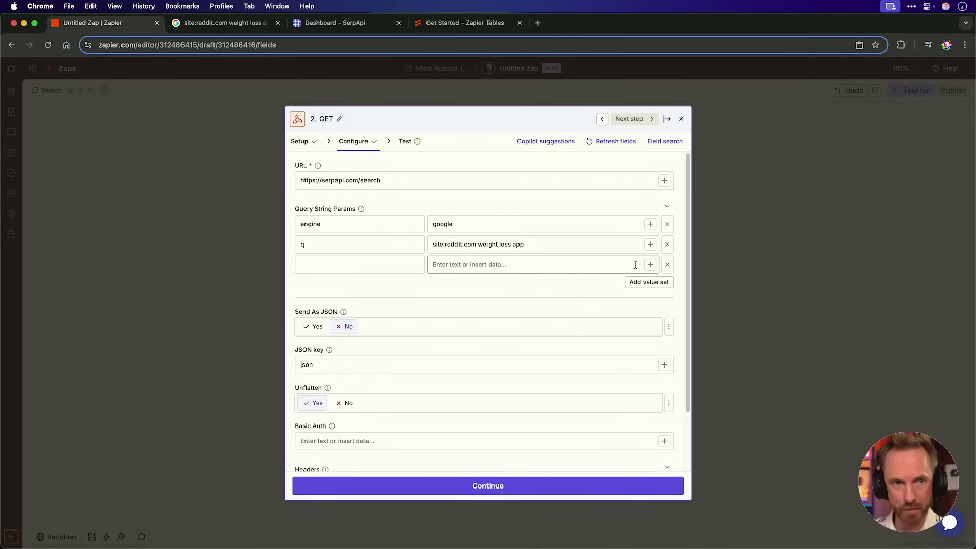
pyautogui.click(401, 266)
pyautogui.write('tbs')
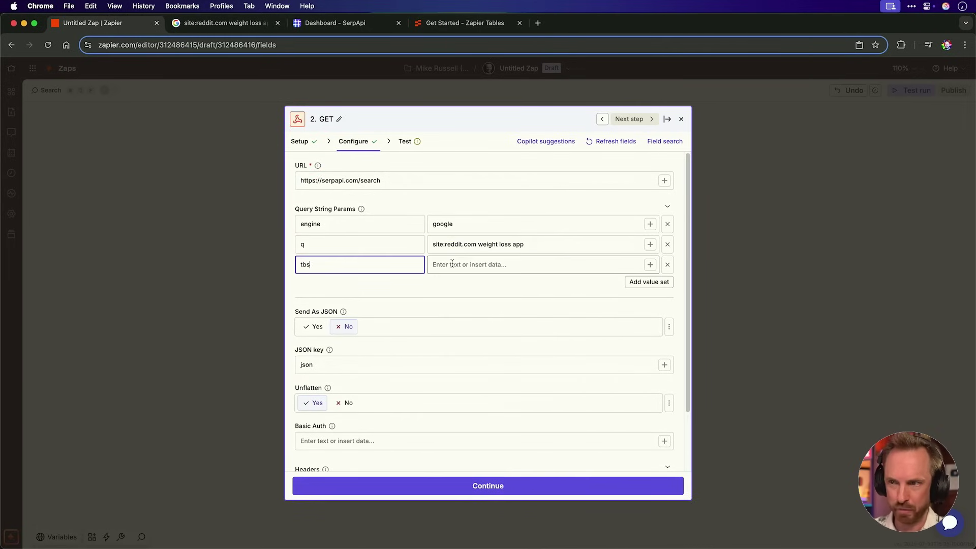
pyautogui.click(451, 263)
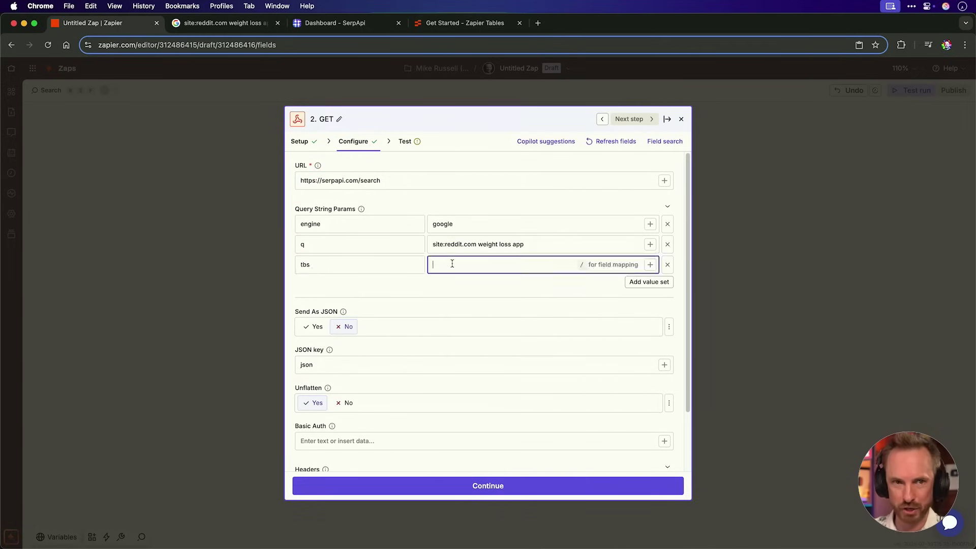
pyautogui.write('qdr:d')
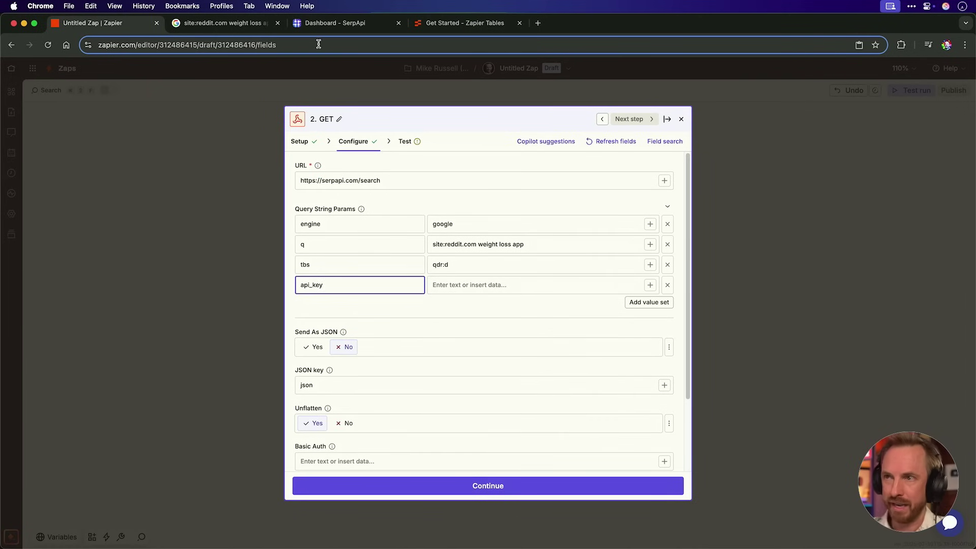
# Step: Paste the private SerpApi key as the api_key parameter value
pyautogui.click(335, 22)
pyautogui.click(848, 290)
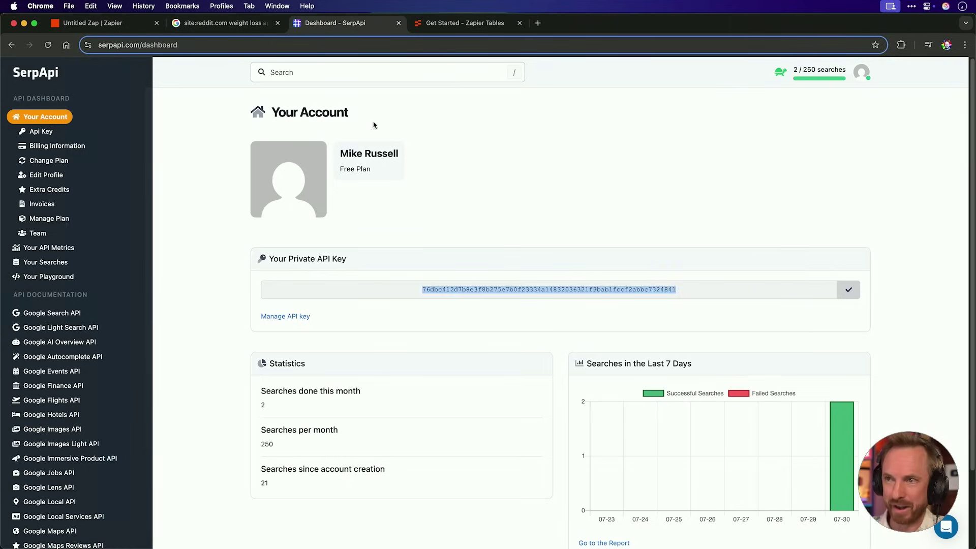
pyautogui.click(105, 23)
pyautogui.click(457, 286)
pyautogui.press('super+v')
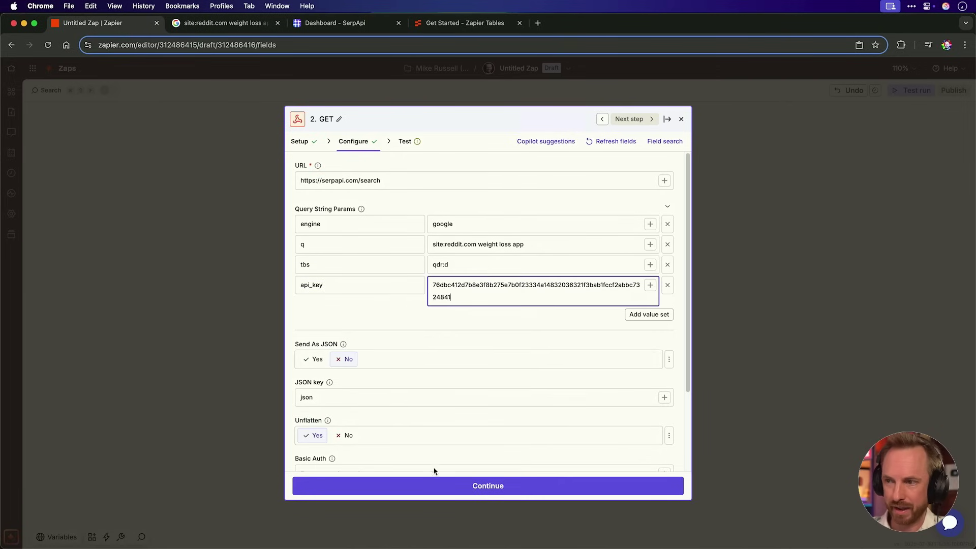
pyautogui.click(442, 490)
# Step: Test the GET step and scroll through its successful SerpApi search results
pyautogui.click(539, 488)
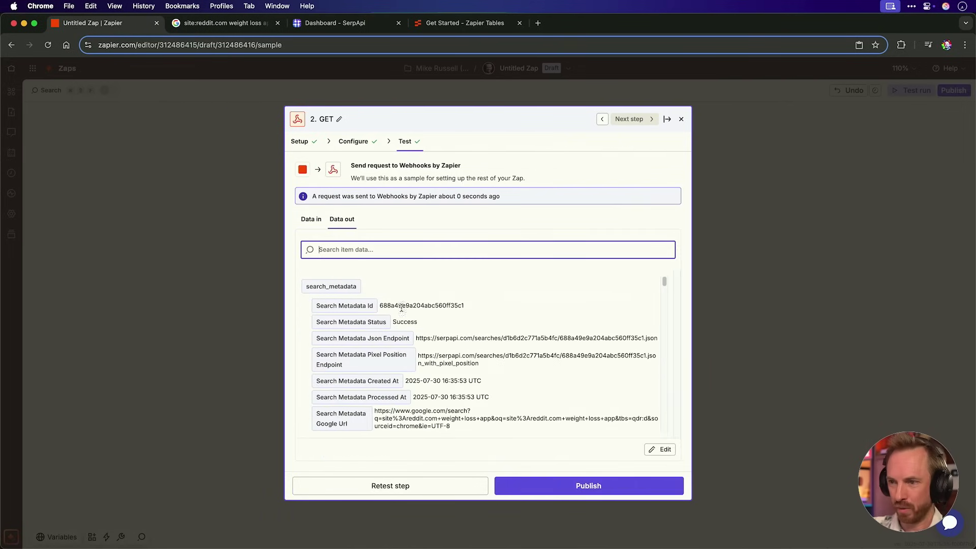
pyautogui.doubleClick(400, 322)
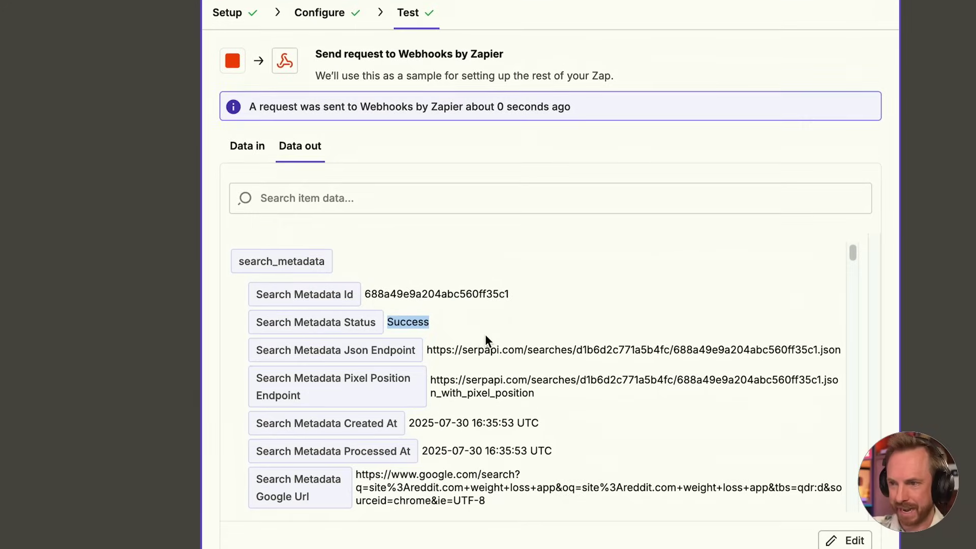
pyautogui.scroll(-2, 534, 334)
pyautogui.scroll(-2, 534, 337)
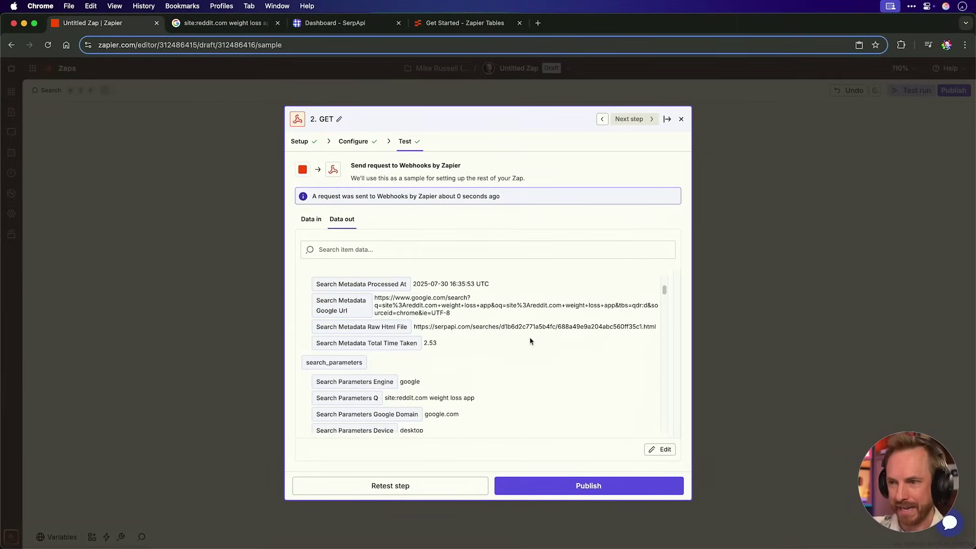
pyautogui.scroll(-2, 502, 329)
pyautogui.scroll(-4, 503, 329)
pyautogui.scroll(-4, 502, 329)
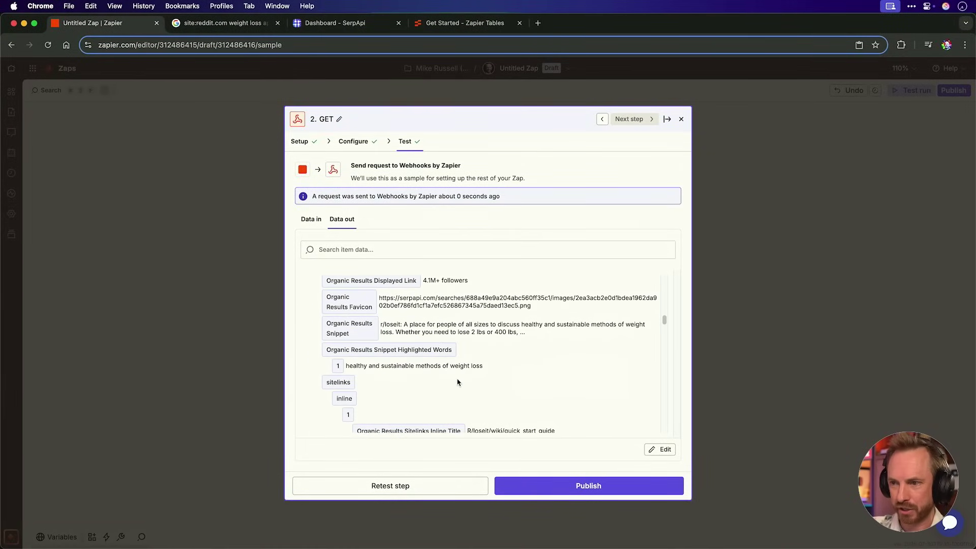
pyautogui.scroll(-5, 456, 381)
pyautogui.scroll(-3, 502, 378)
pyautogui.scroll(-3, 503, 379)
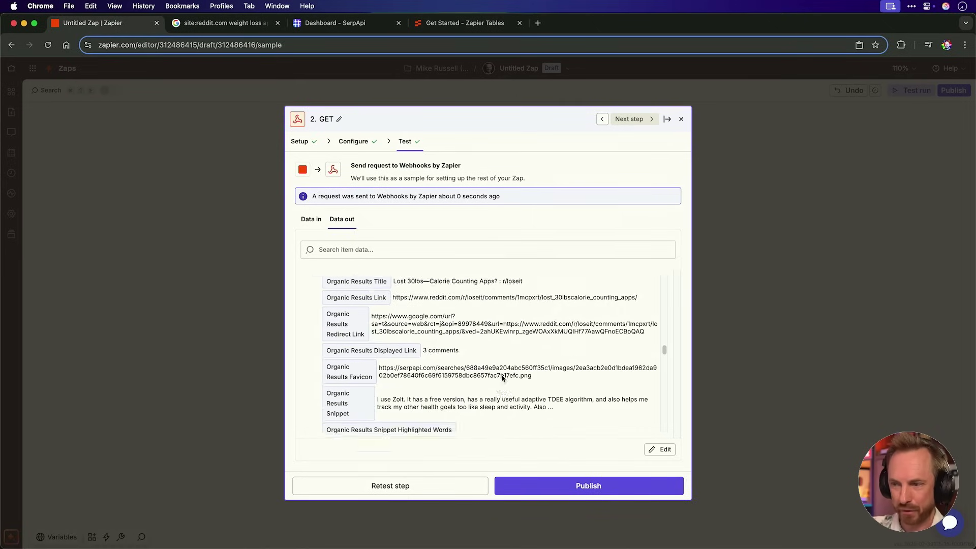
pyautogui.scroll(-3, 502, 379)
pyautogui.scroll(-2, 503, 378)
pyautogui.scroll(-5, 502, 379)
pyautogui.scroll(-5, 502, 376)
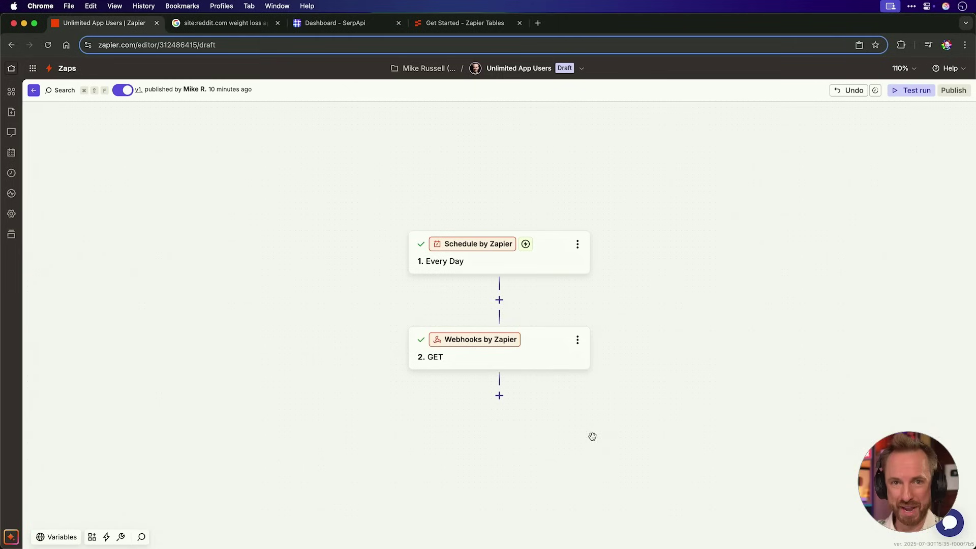
# Step: Add a Looping by Zapier step using the Create Loop From Text event
pyautogui.click(499, 395)
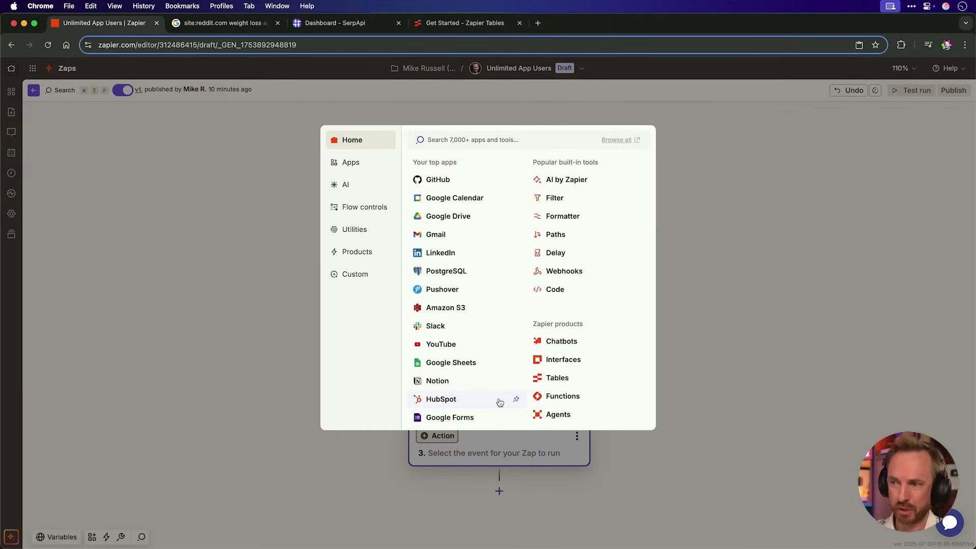
pyautogui.write('loop')
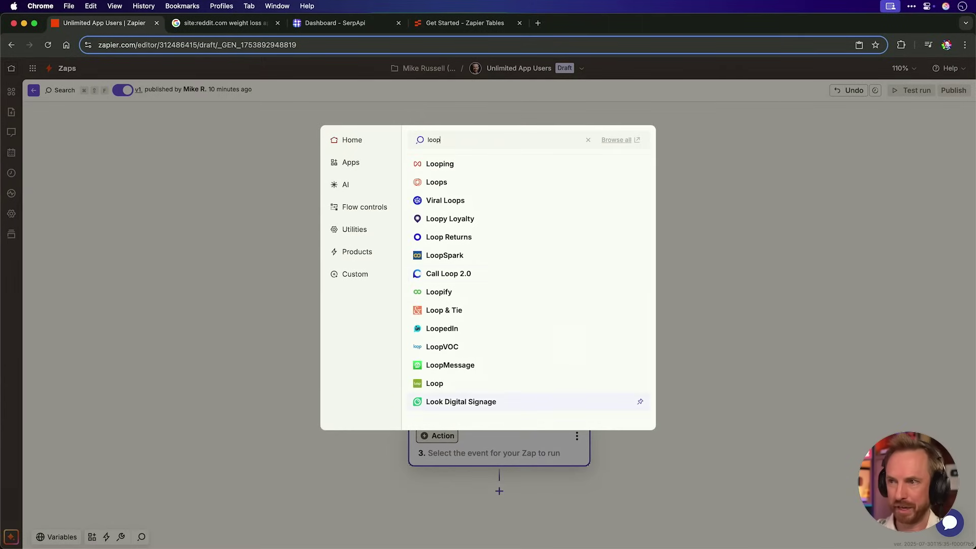
pyautogui.click(462, 169)
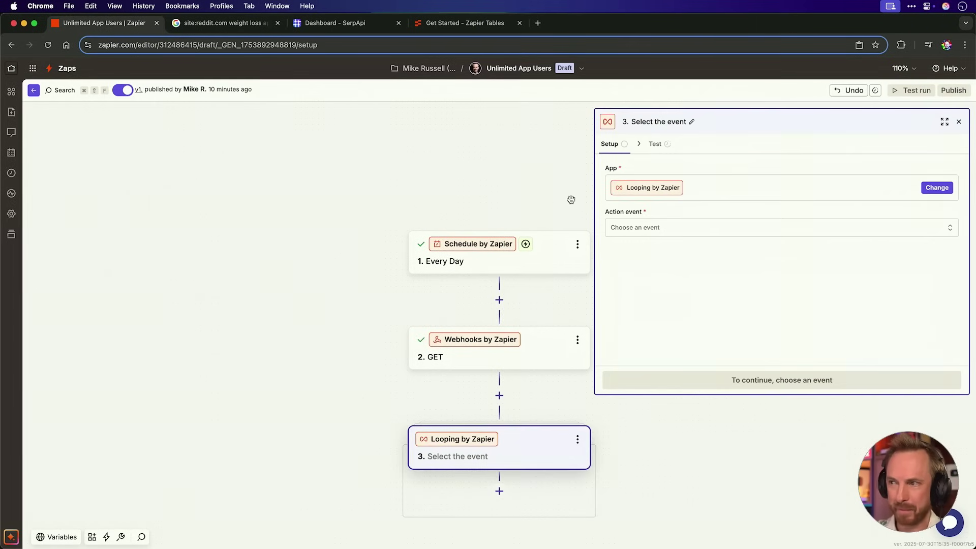
pyautogui.click(620, 229)
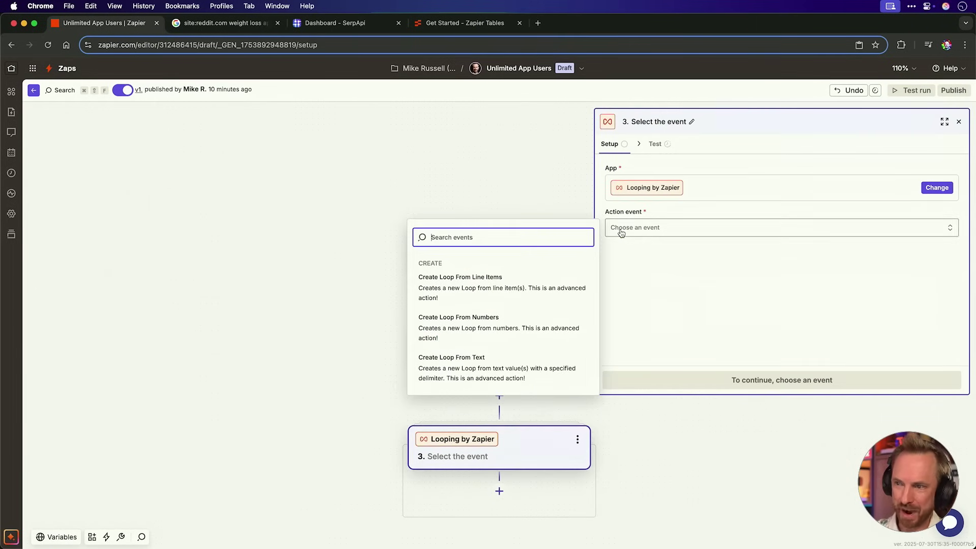
pyautogui.click(532, 371)
pyautogui.click(663, 380)
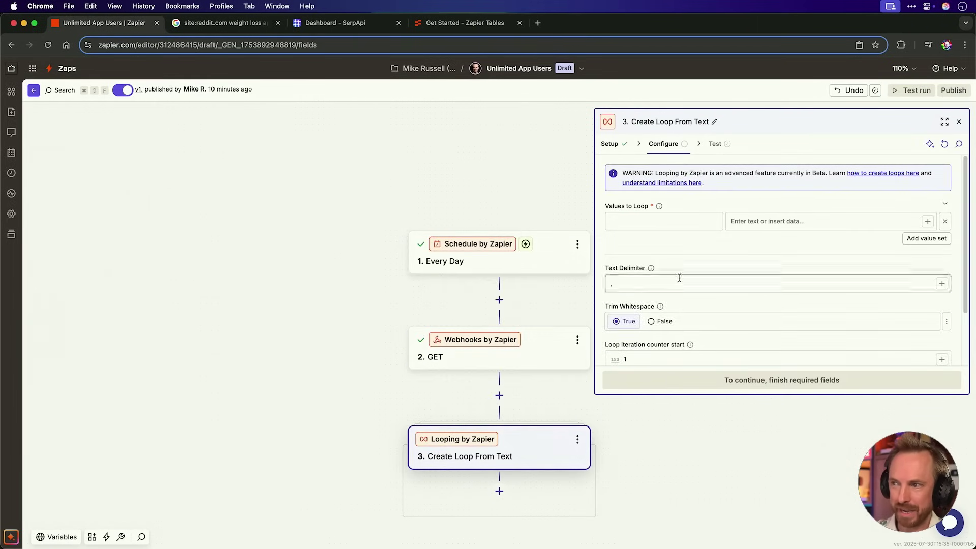
# Step: Set the loop key URL to the GET step's Organic Results Redirect Link
pyautogui.click(663, 223)
pyautogui.write('URL')
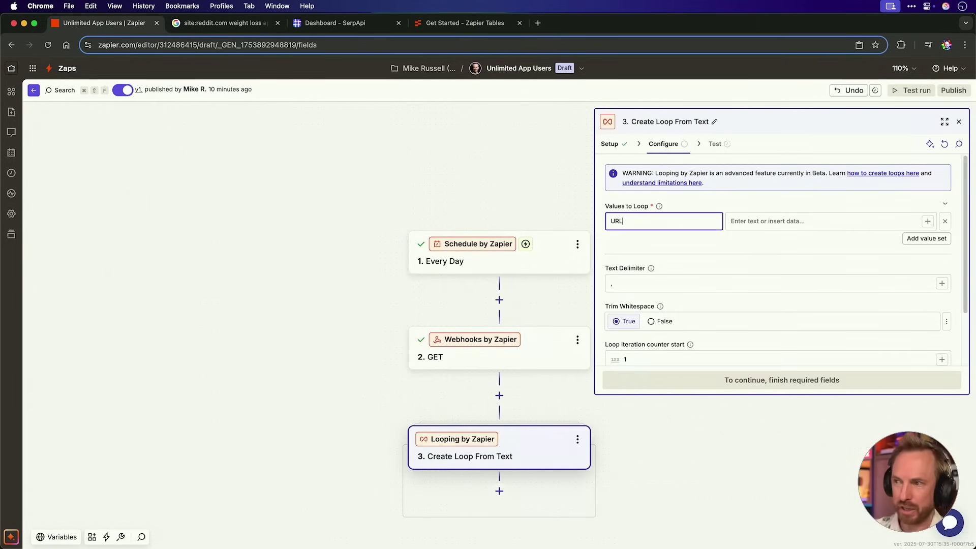
pyautogui.click(800, 221)
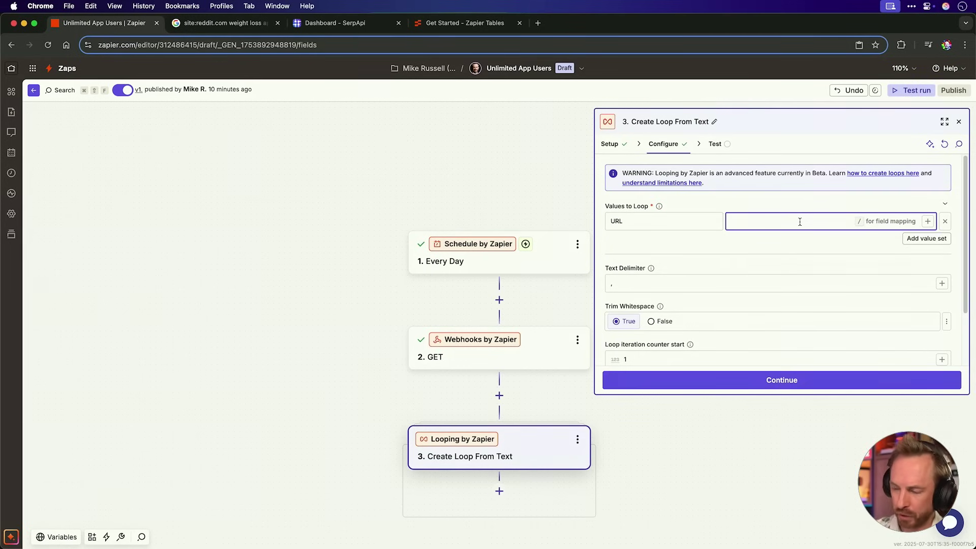
pyautogui.write('/')
pyautogui.click(580, 340)
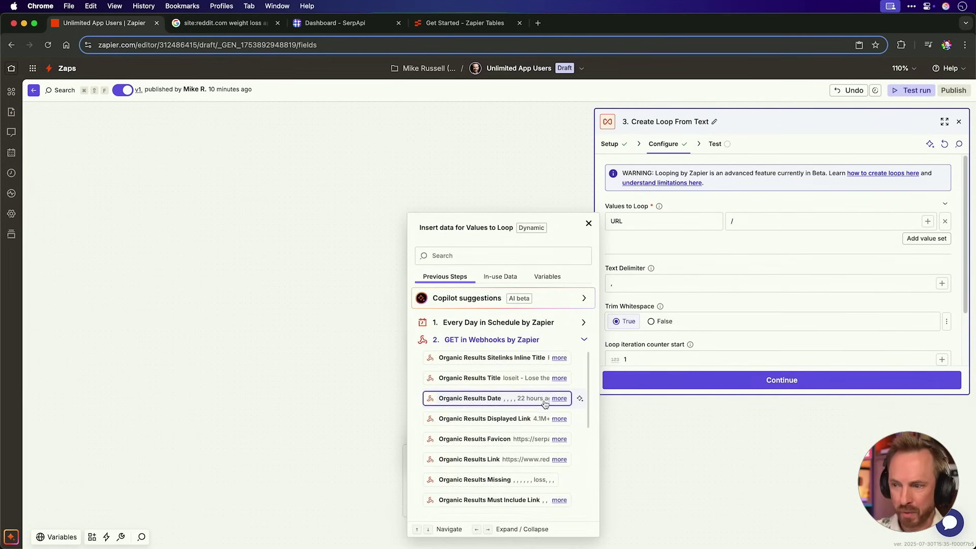
pyautogui.scroll(-1, 544, 403)
pyautogui.scroll(-3, 544, 404)
pyautogui.scroll(-3, 544, 404)
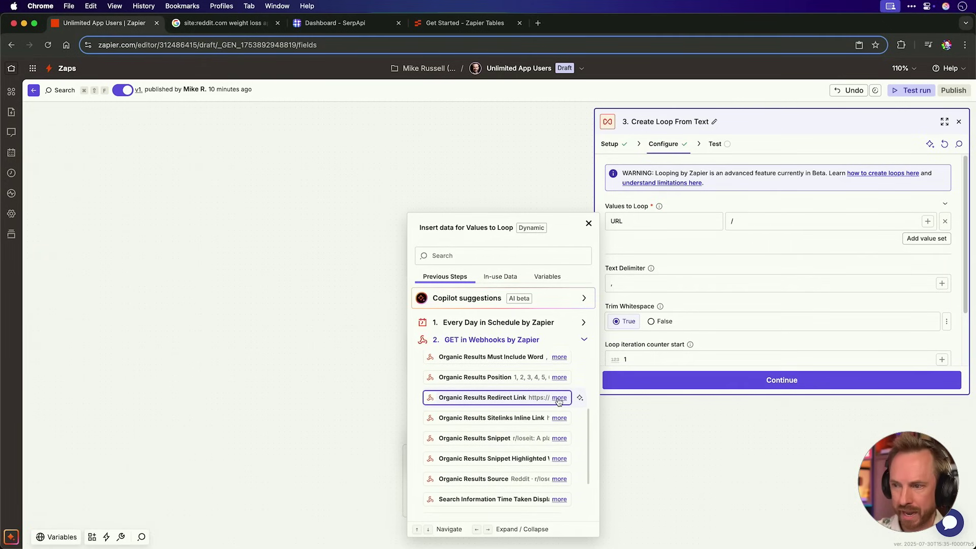
pyautogui.click(558, 399)
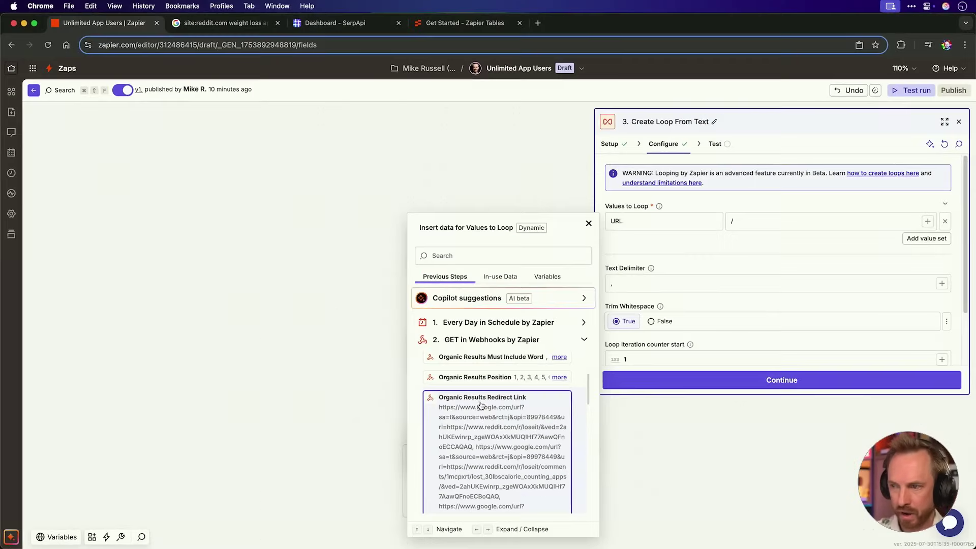
pyautogui.click(482, 407)
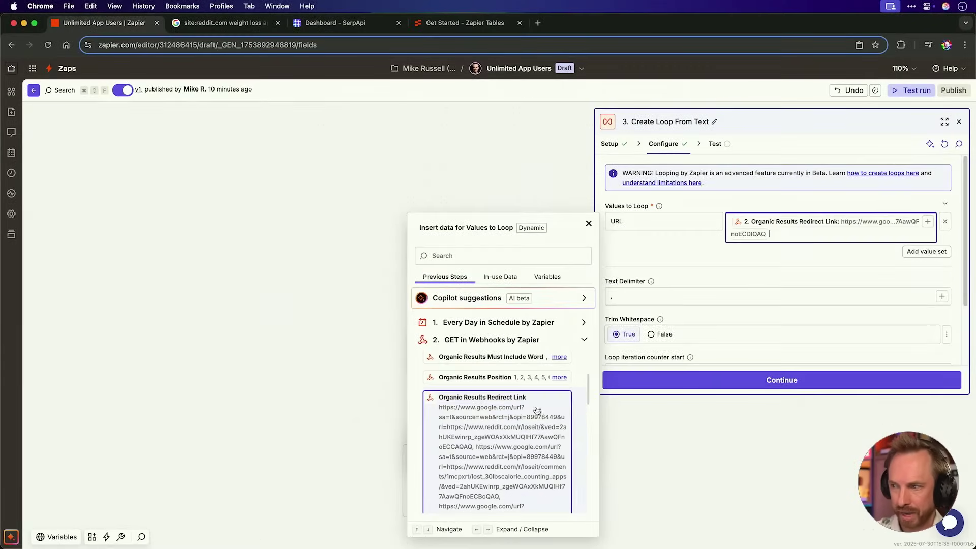
pyautogui.click(700, 387)
# Step: Test the loop step and scroll through its URL iterations
pyautogui.click(799, 383)
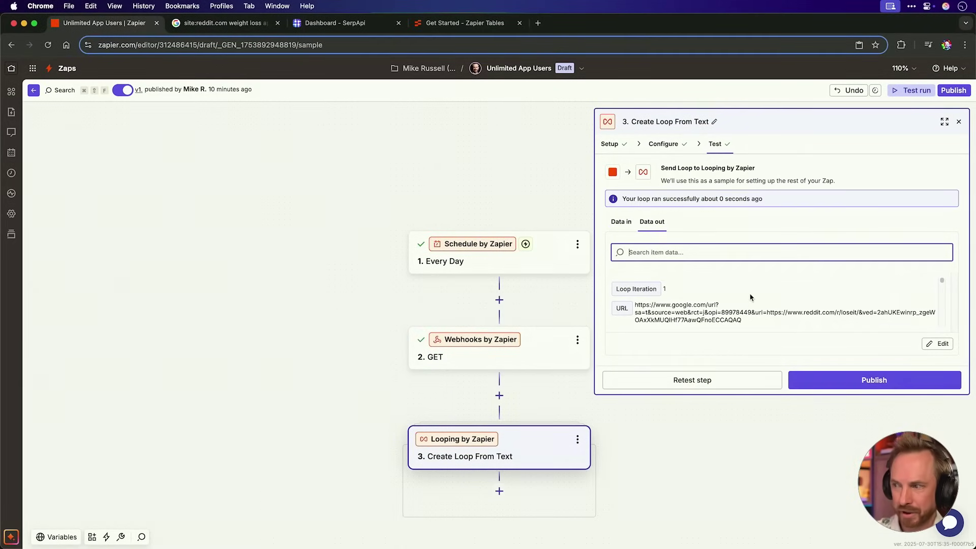
pyautogui.scroll(-2, 750, 295)
pyautogui.scroll(-2, 750, 294)
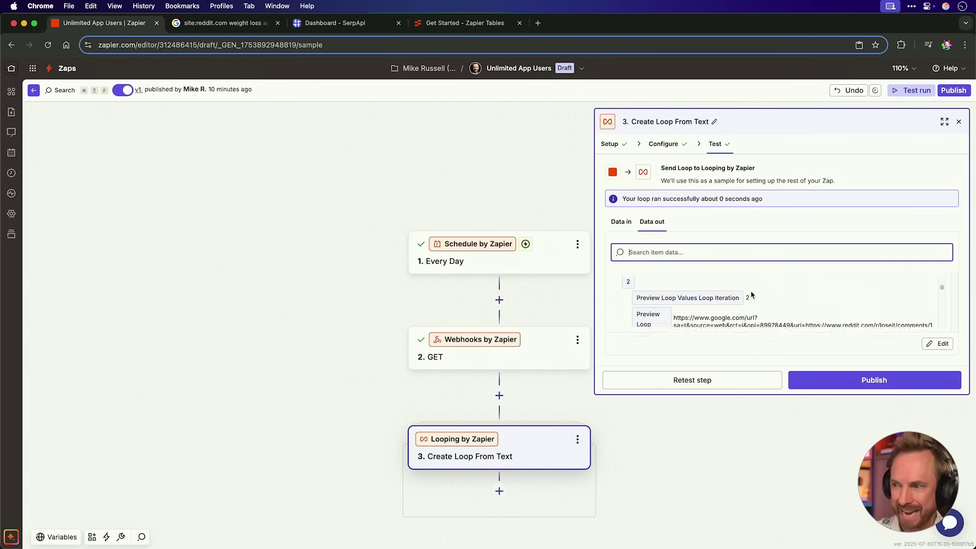
pyautogui.scroll(-2, 750, 295)
pyautogui.scroll(-2, 751, 295)
pyautogui.scroll(-2, 751, 295)
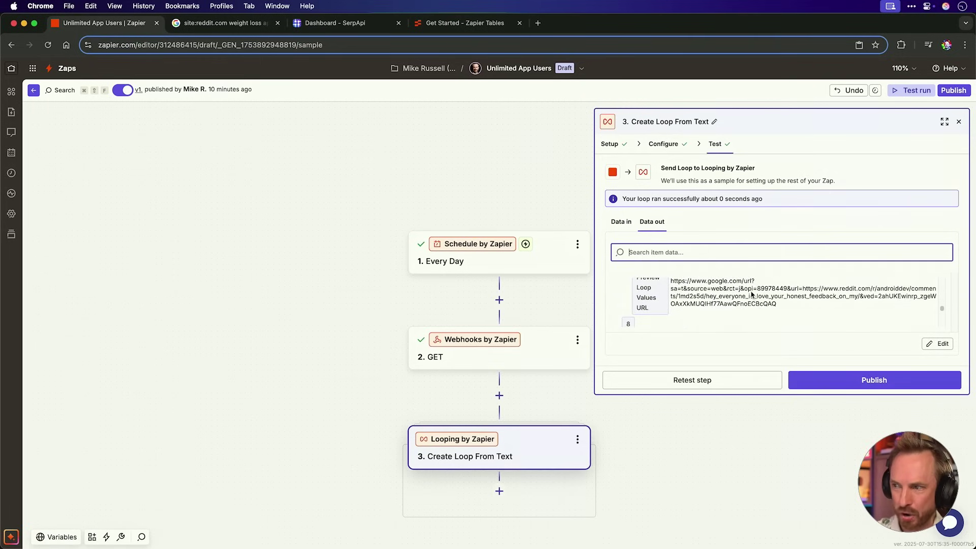
pyautogui.scroll(-1, 751, 294)
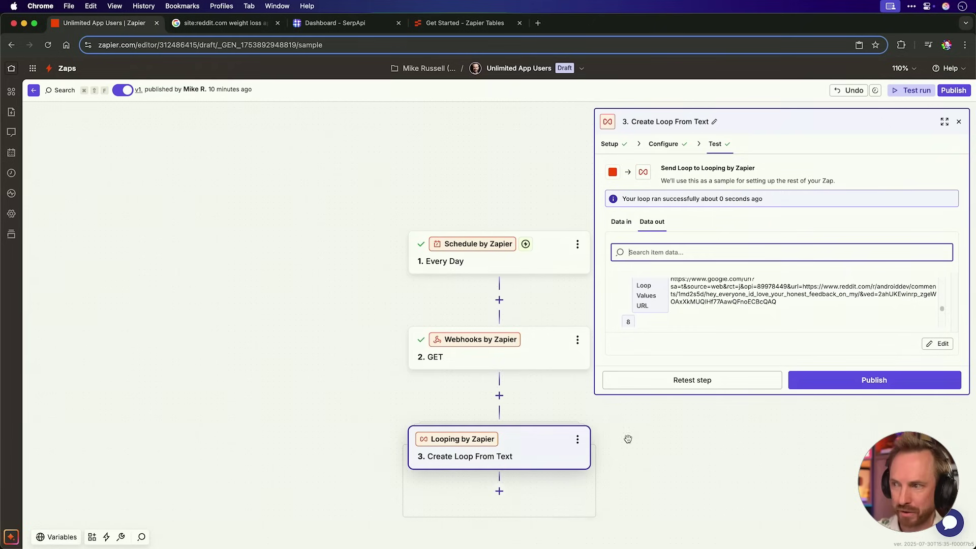
# Step: Add an AI by Zapier step after the loop using Google's Gemini 2.5 Flash model
pyautogui.click(654, 423)
pyautogui.click(499, 397)
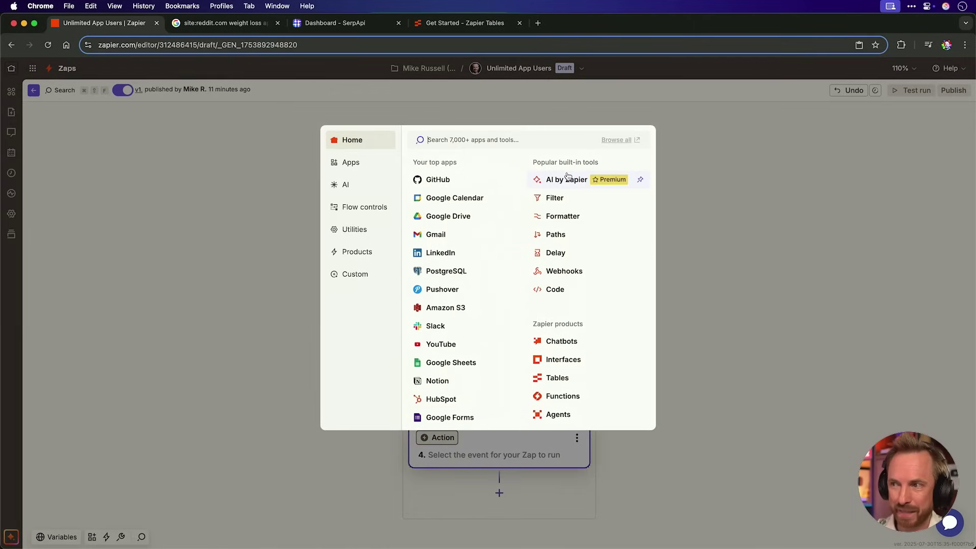
pyautogui.click(567, 187)
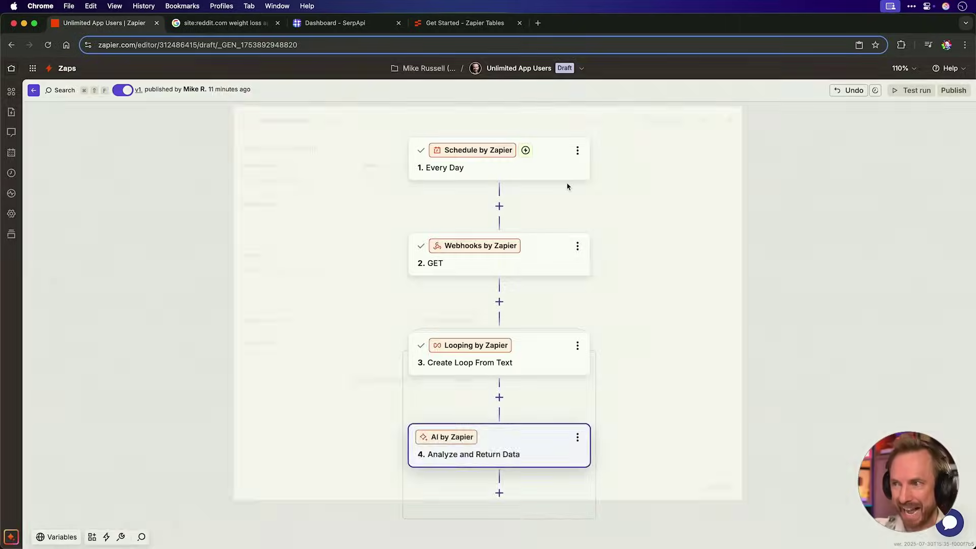
pyautogui.click(459, 183)
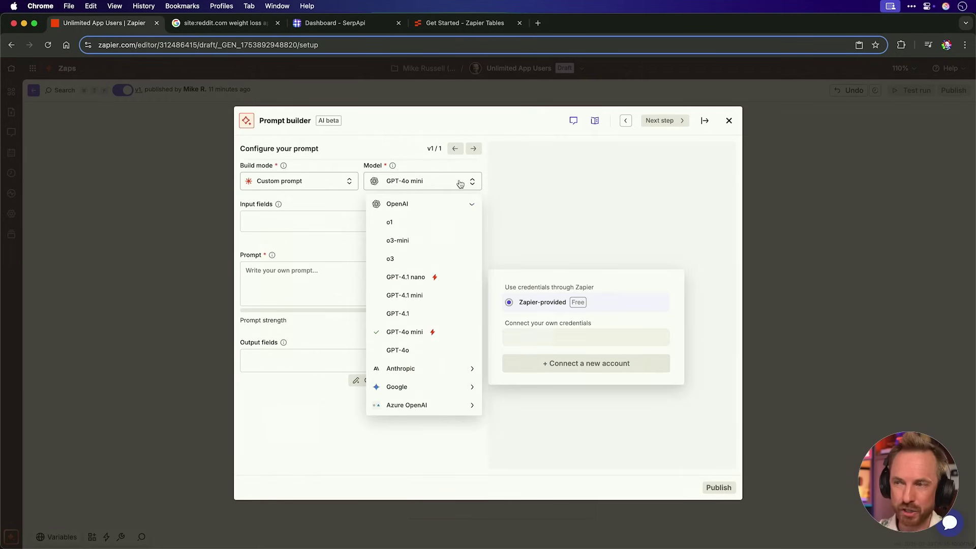
pyautogui.click(432, 385)
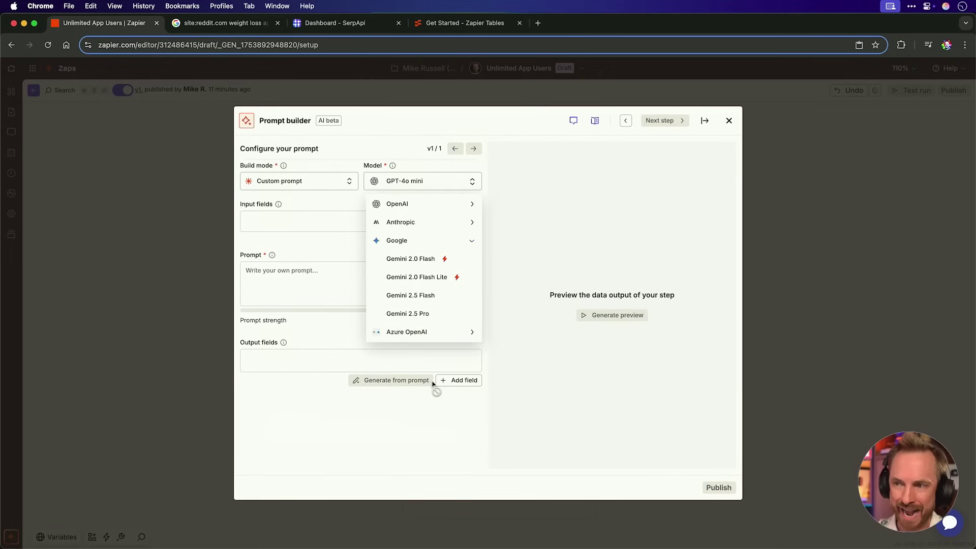
pyautogui.click(439, 300)
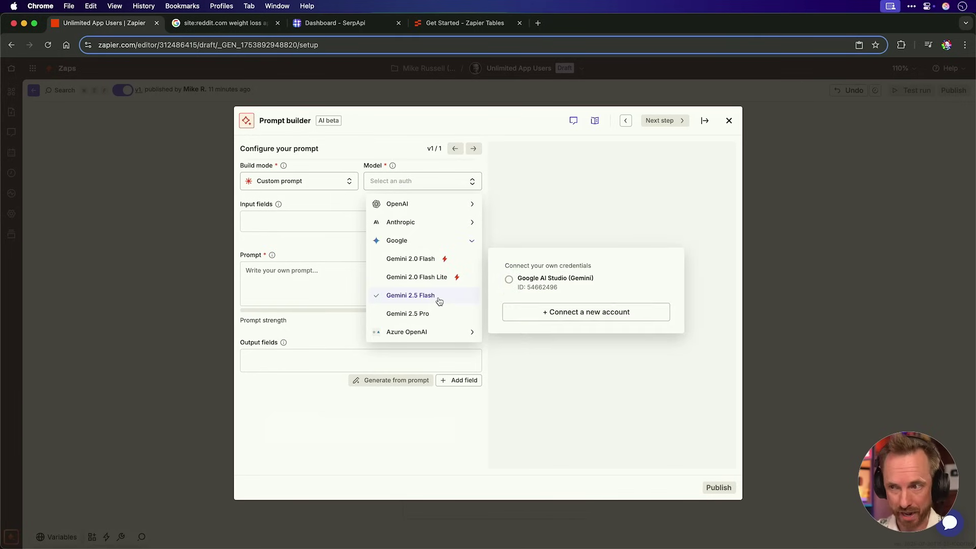
pyautogui.click(584, 290)
# Step: Write the prompt 'Summarise:' plus the looped URL, then improve it from Weak
pyautogui.click(374, 282)
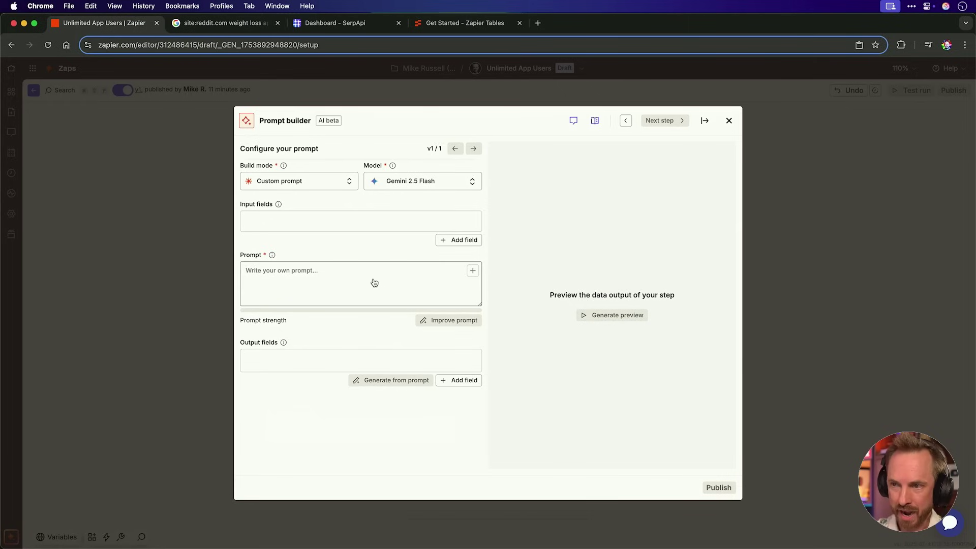
pyautogui.write('Summar')
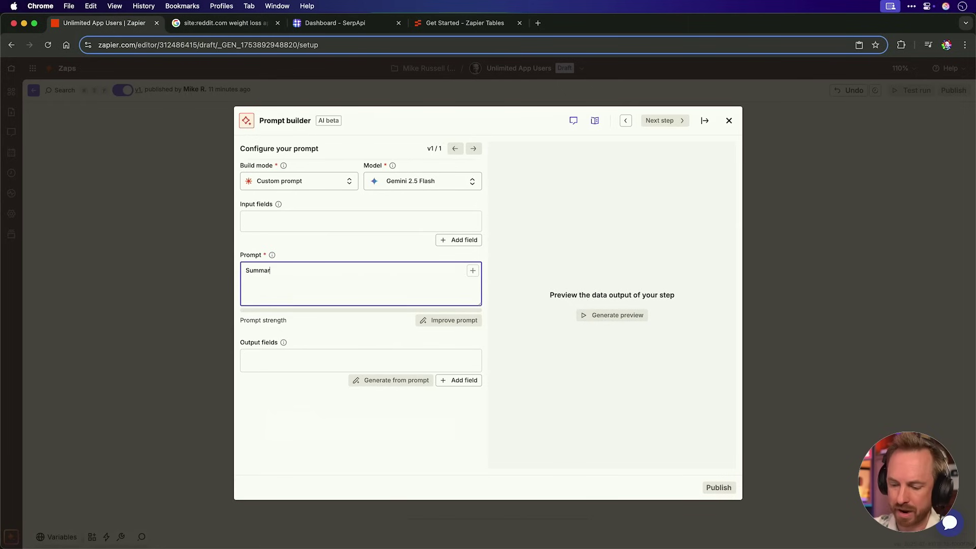
pyautogui.write('ise: /')
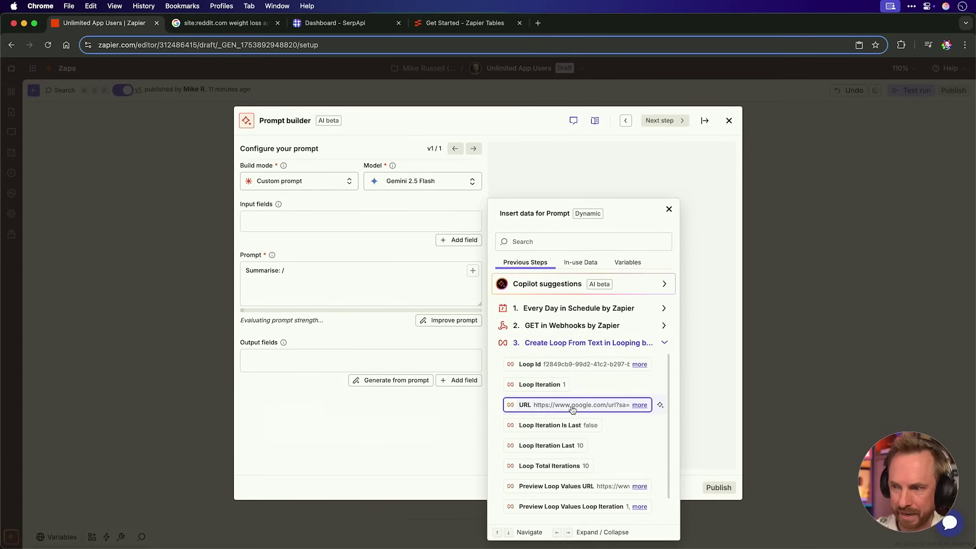
pyautogui.click(563, 405)
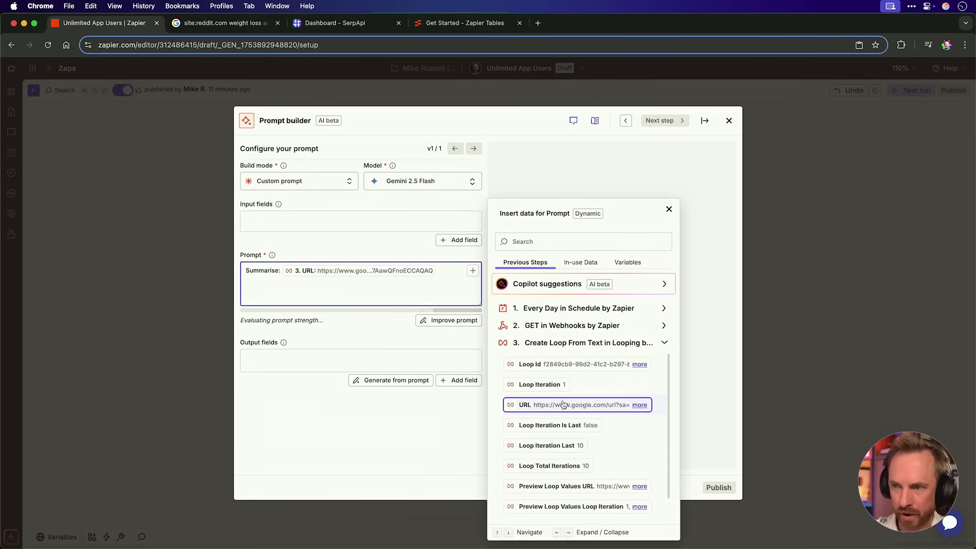
pyautogui.click(375, 321)
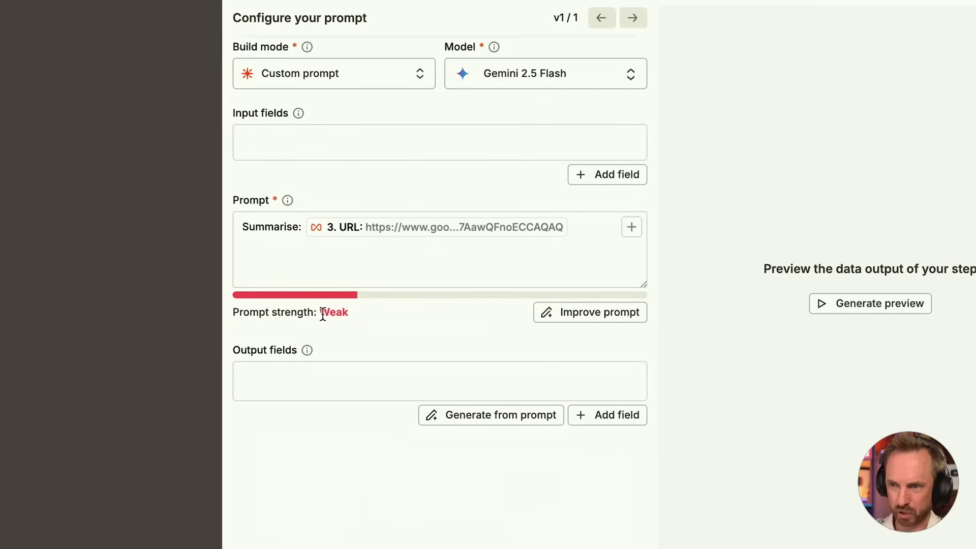
pyautogui.moveTo(321, 312); pyautogui.dragTo(355, 314)
pyautogui.click(554, 318)
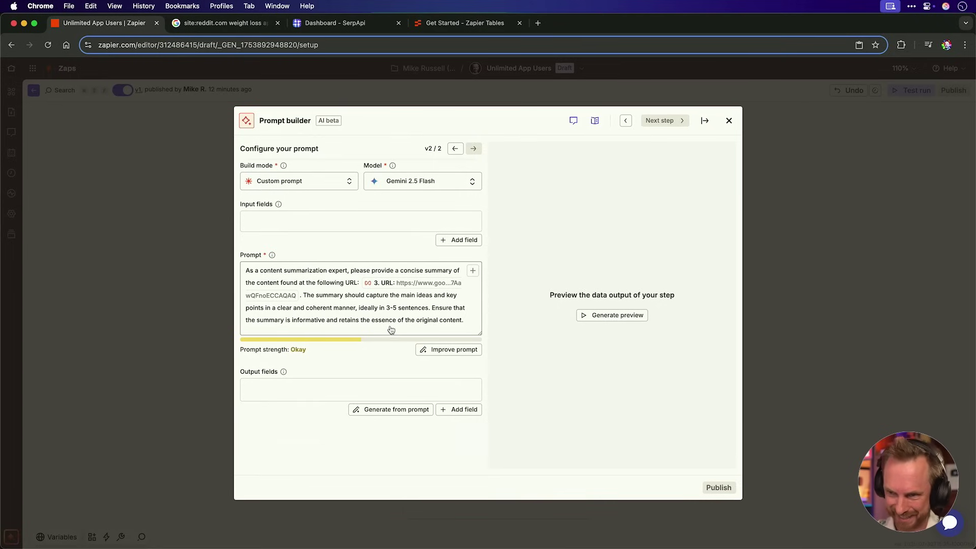
# Step: Generate a preview that summarises r/loseit, then close the prompt builder
pyautogui.doubleClick(300, 350)
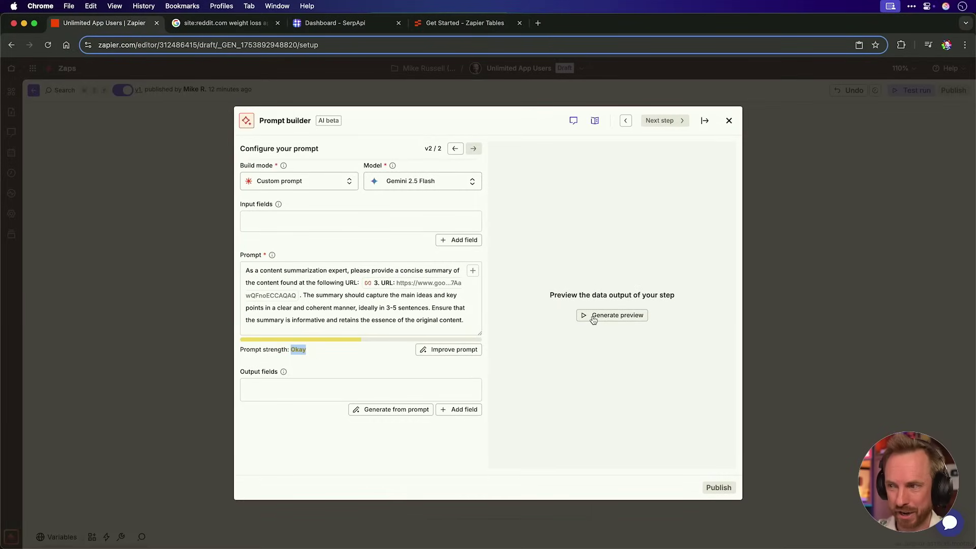
pyautogui.click(593, 318)
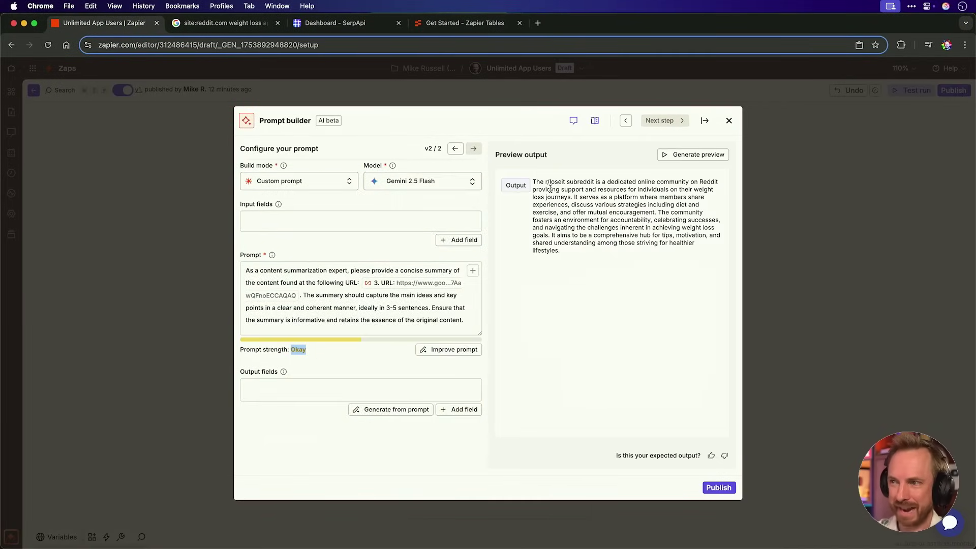
pyautogui.moveTo(545, 183); pyautogui.dragTo(567, 183)
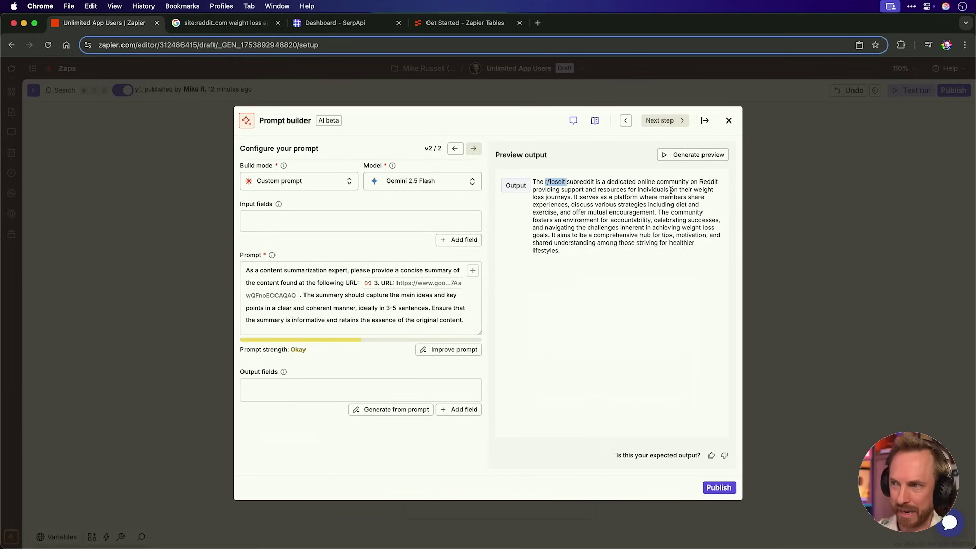
pyautogui.click(635, 268)
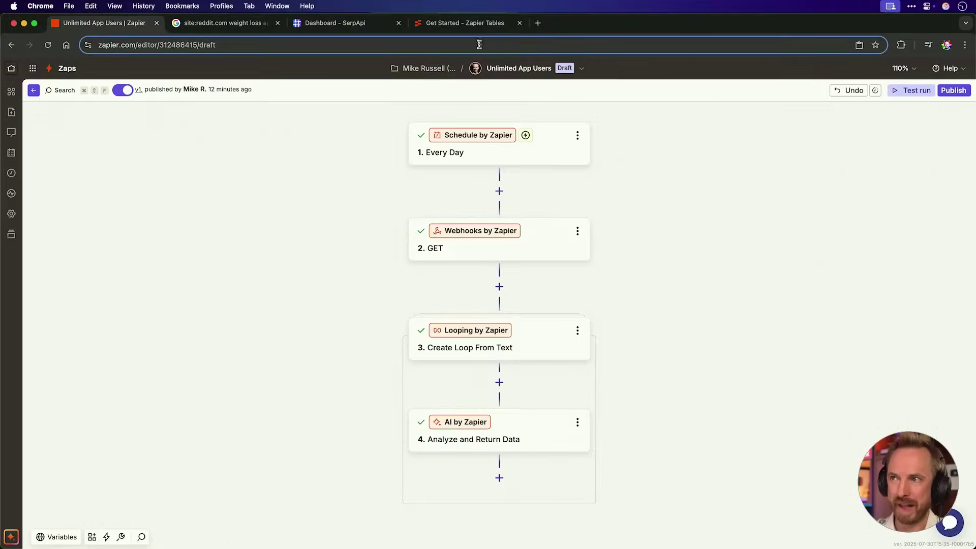
# Step: Create a blank table 'App Ideal Customer' with description 'This is my research doc'
pyautogui.click(473, 32)
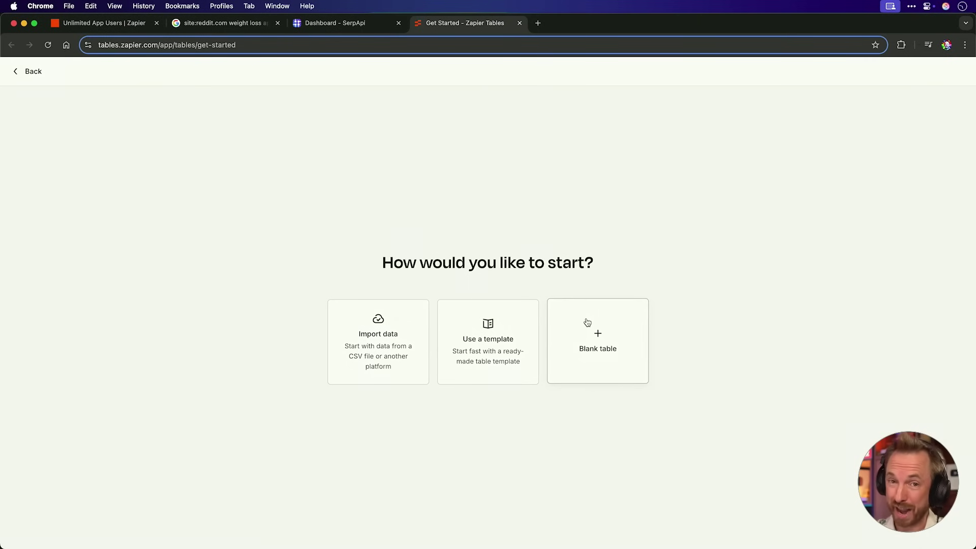
pyautogui.click(587, 322)
pyautogui.write('Ap')
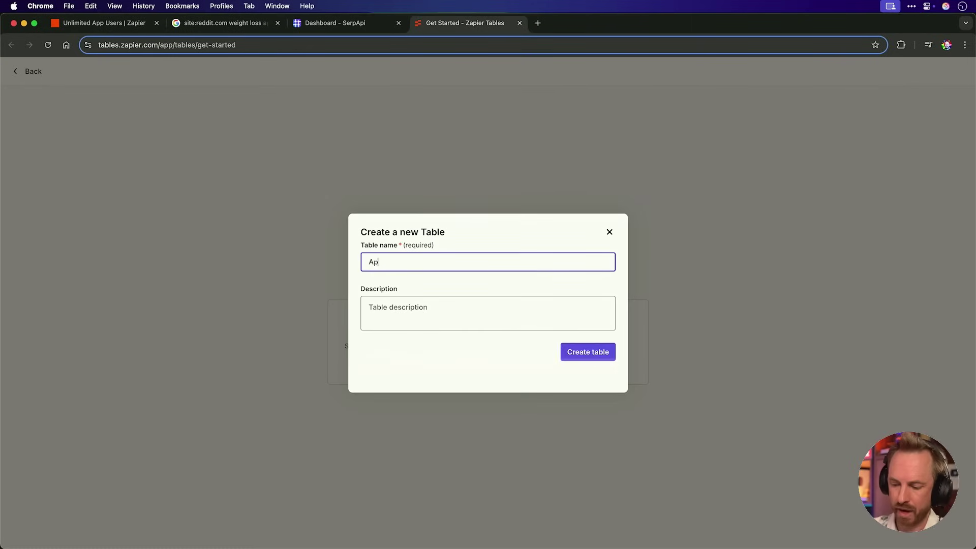
pyautogui.write('p Ideal Cus')
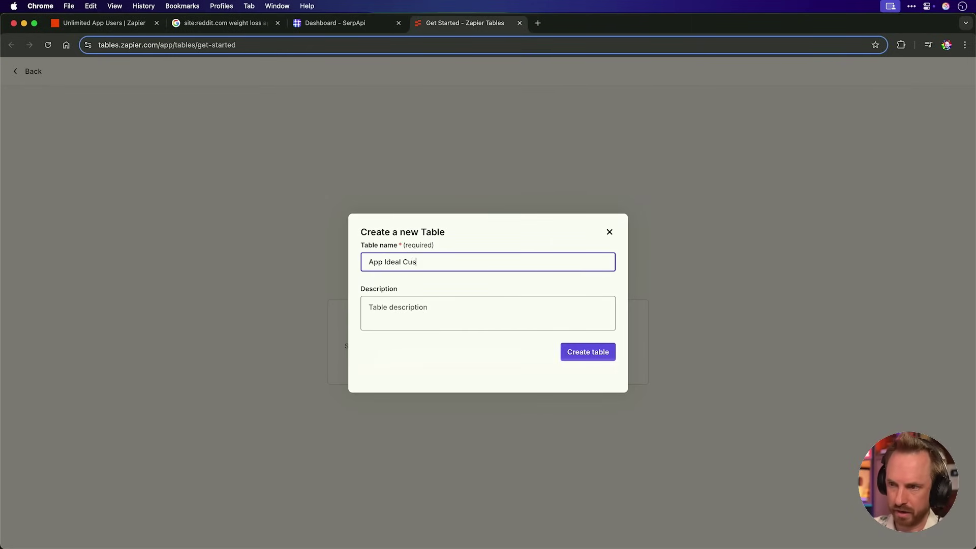
pyautogui.write('tomer')
pyautogui.press('Tab')
pyautogui.write('This is my rese')
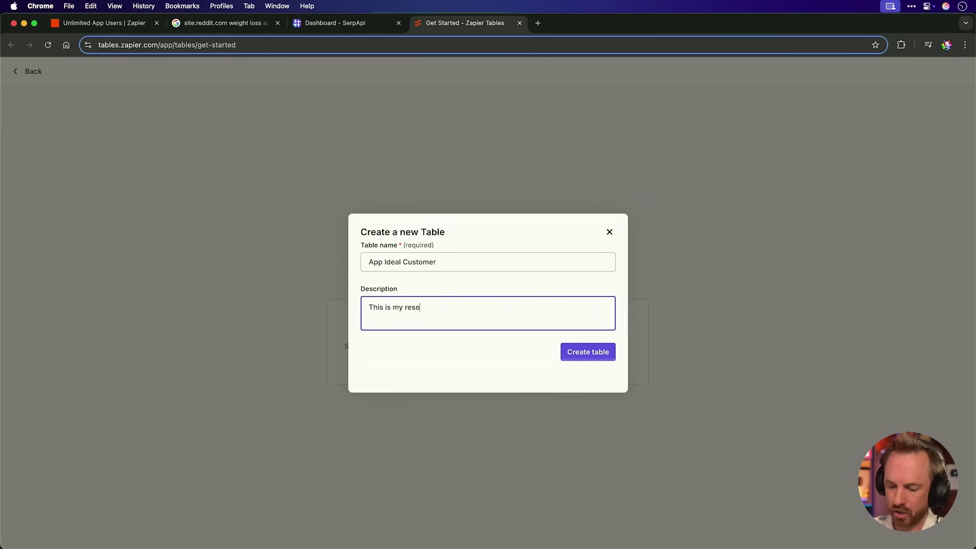
pyautogui.write('arch doc')
pyautogui.click(609, 361)
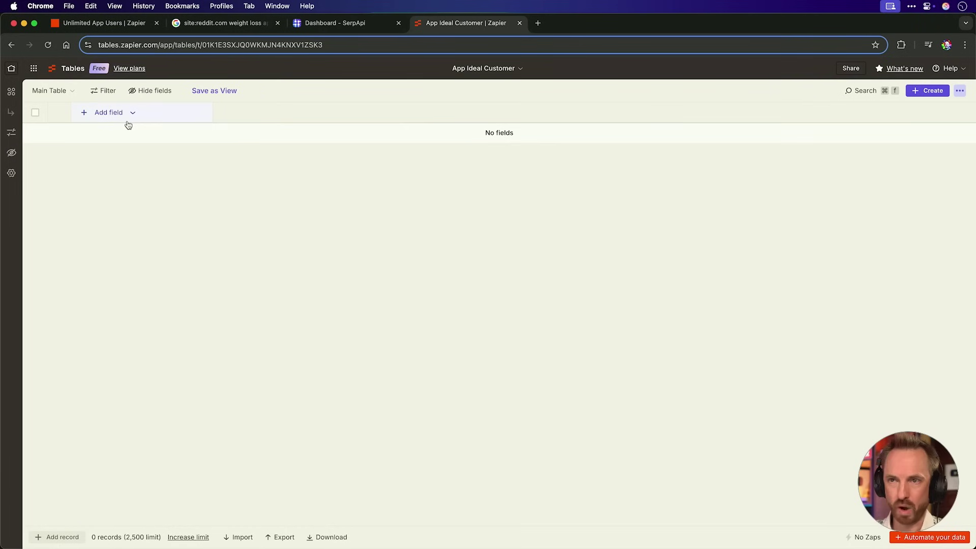
# Step: Add a Link field named URL and a Long text field named Summary to the table
pyautogui.click(127, 121)
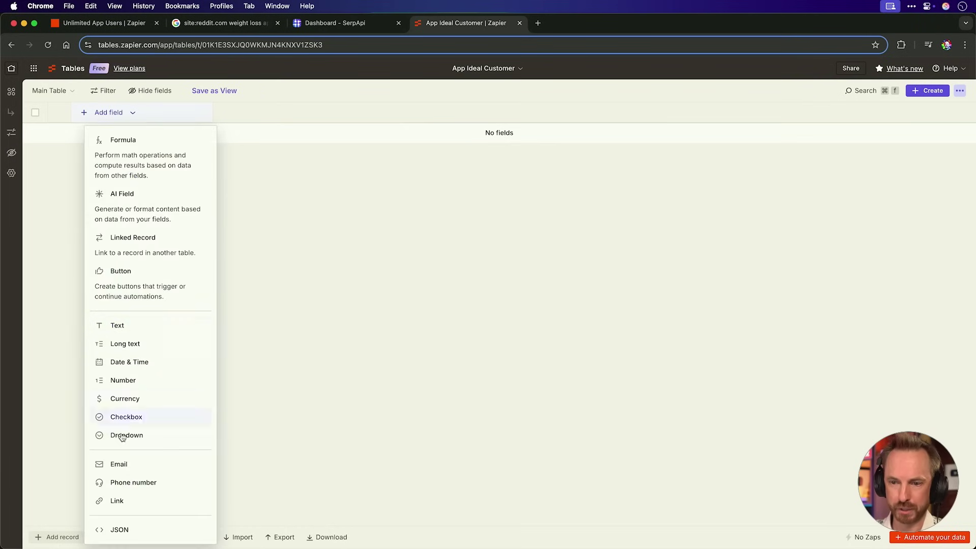
pyautogui.click(124, 499)
pyautogui.write('URL')
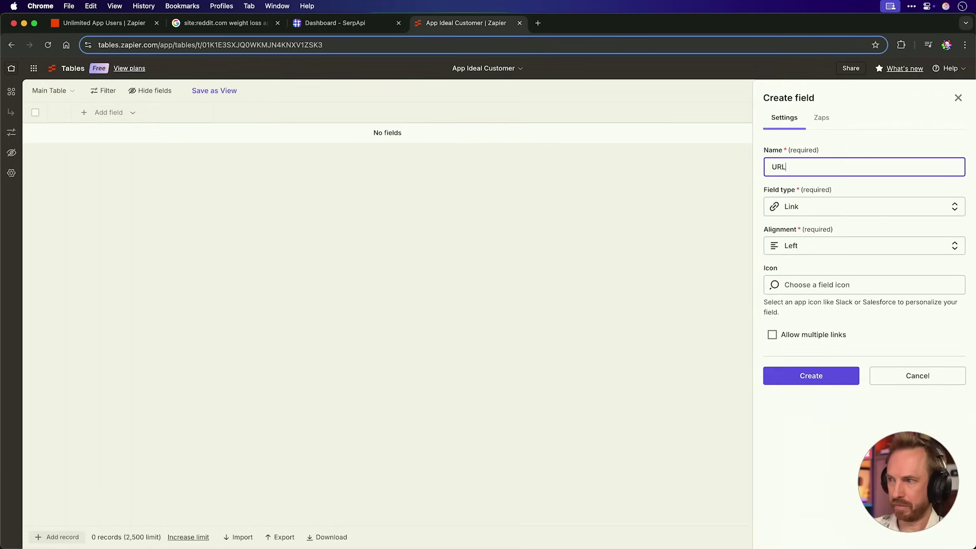
pyautogui.click(798, 376)
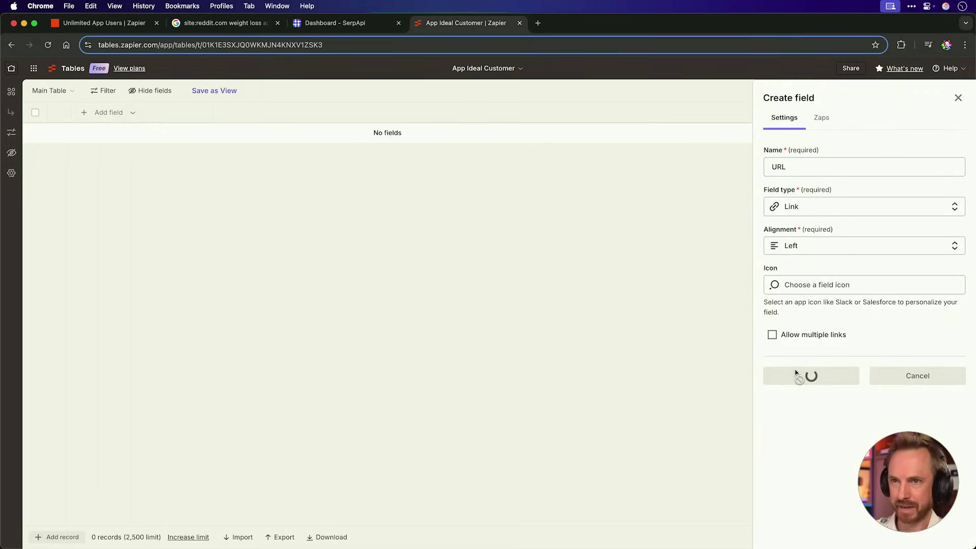
pyautogui.click(262, 342)
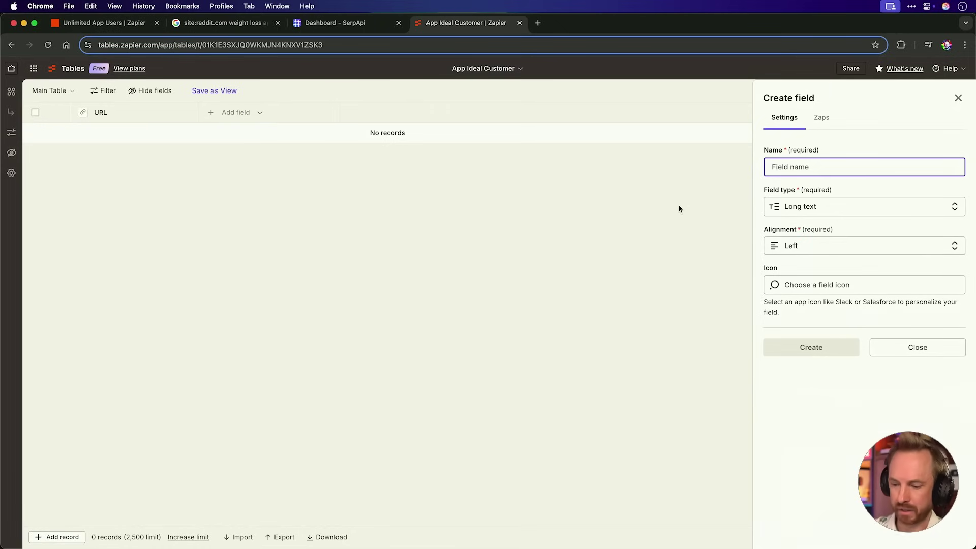
pyautogui.write('Summar')
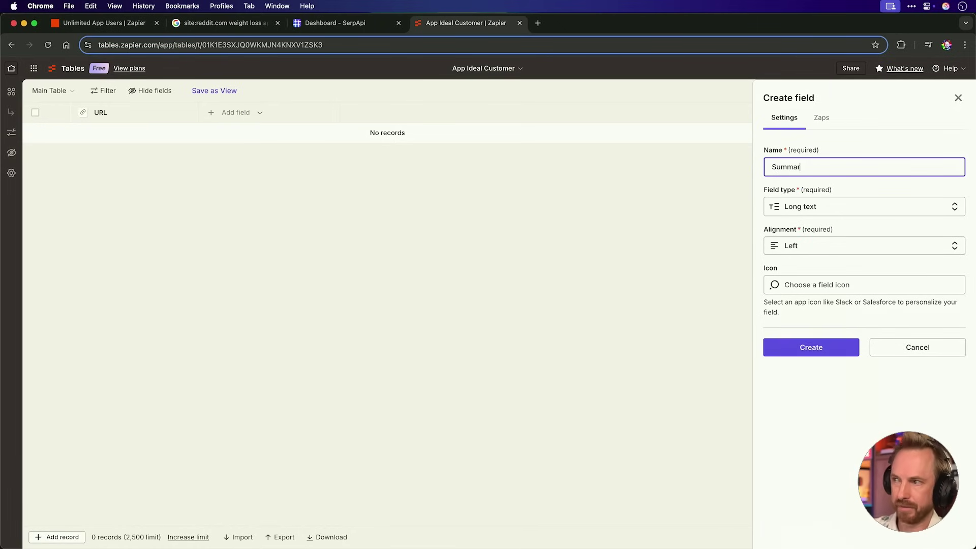
pyautogui.write('y')
pyautogui.press('Return')
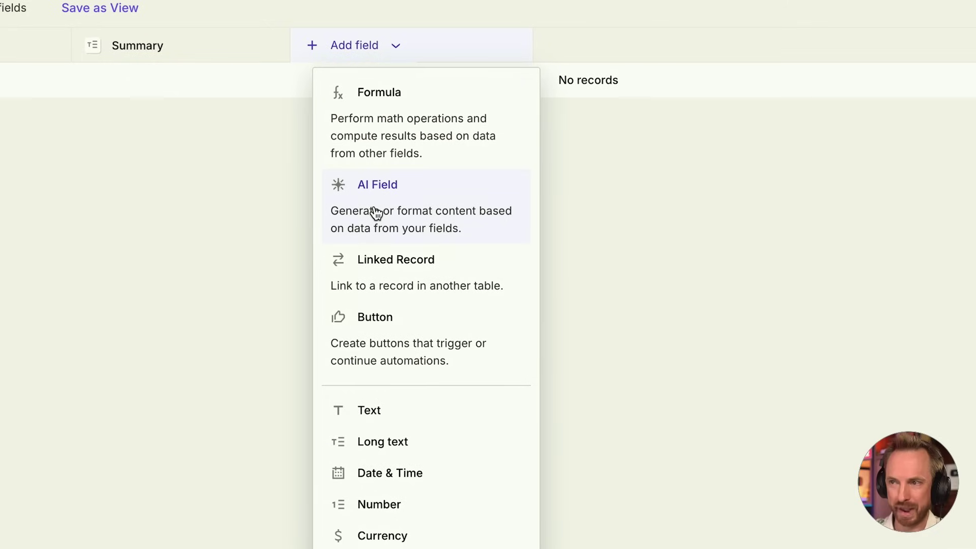
# Step: Create an AI field named Suggested Reply using the included AI authentication, and begin its prompt
pyautogui.click(412, 201)
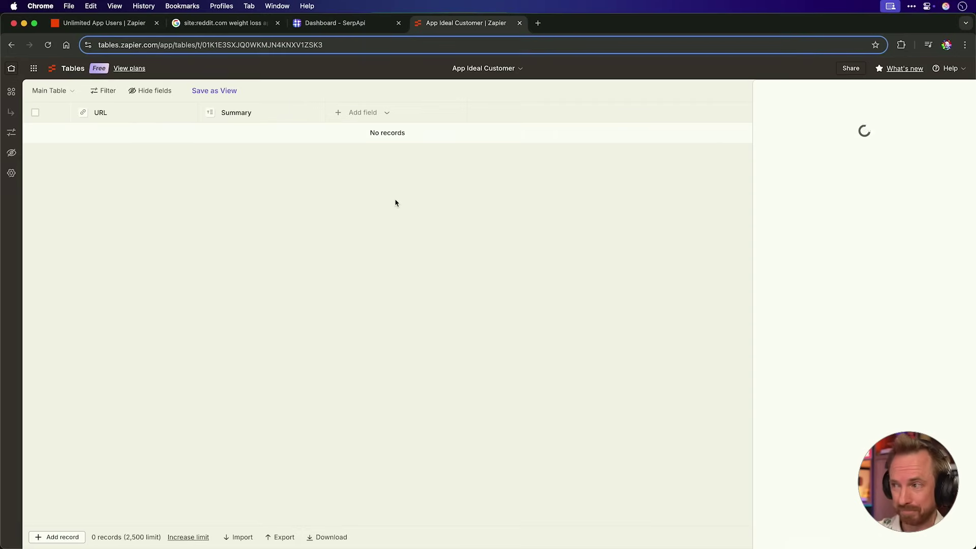
pyautogui.write('Suggest')
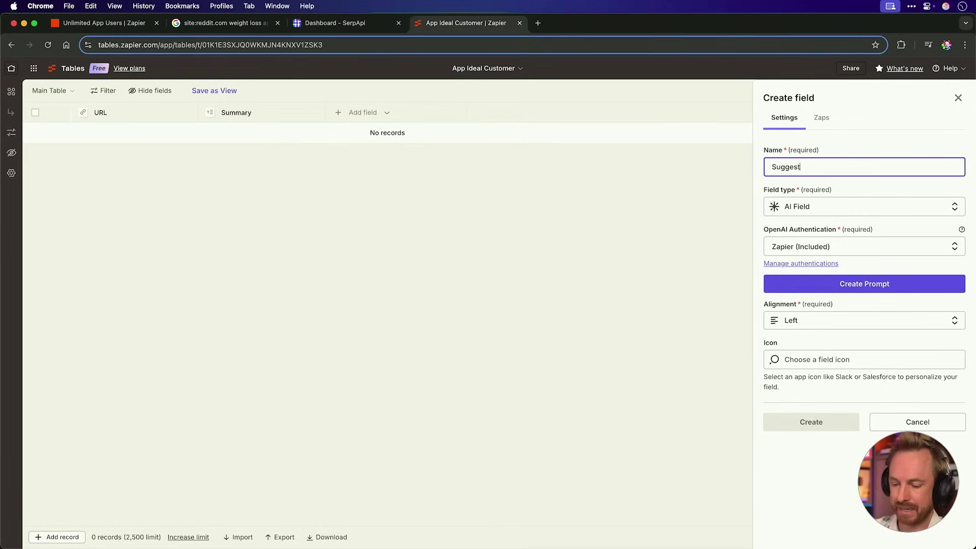
pyautogui.write('ed Reply')
pyautogui.click(830, 246)
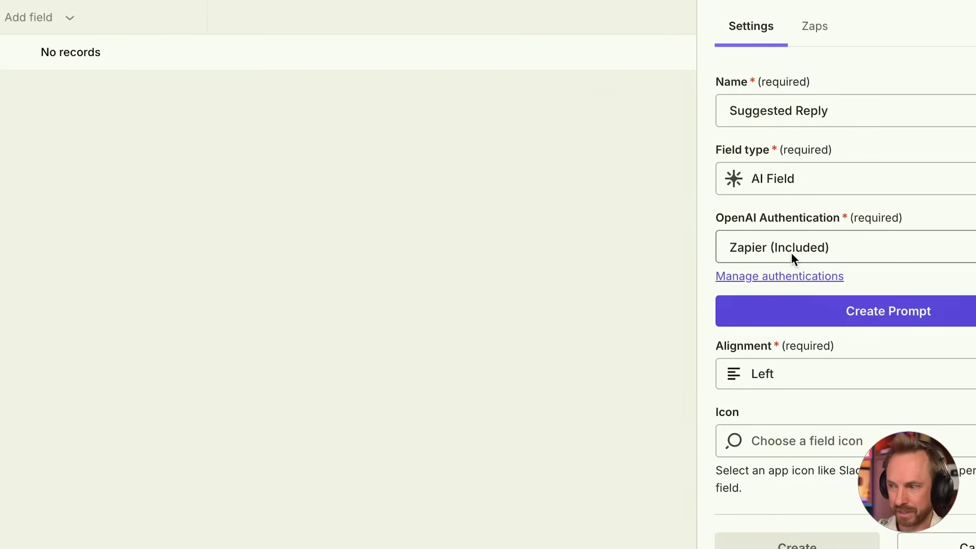
pyautogui.click(849, 290)
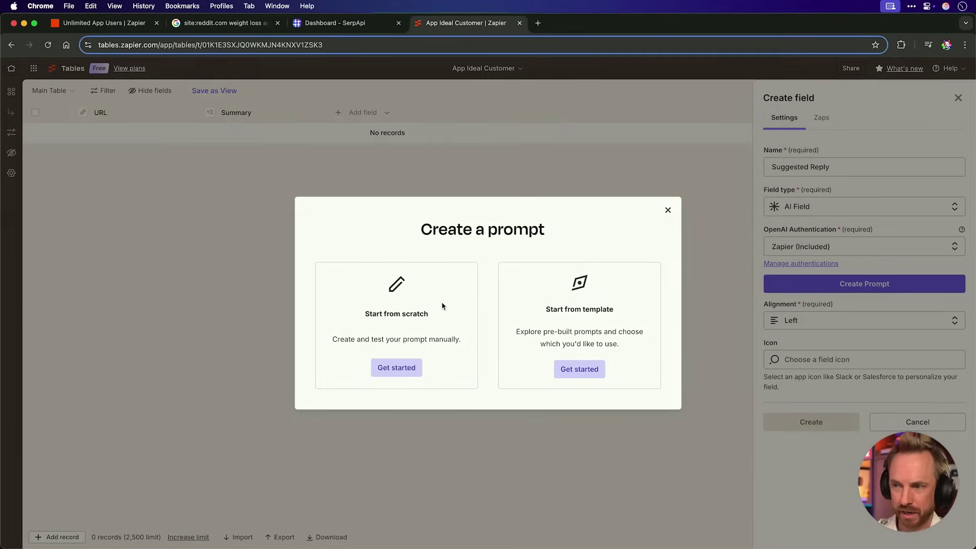
# Step: Write the Suggested Reply prompt from scratch: the pasted TrackIt marketing request plus the Summary field
pyautogui.click(408, 363)
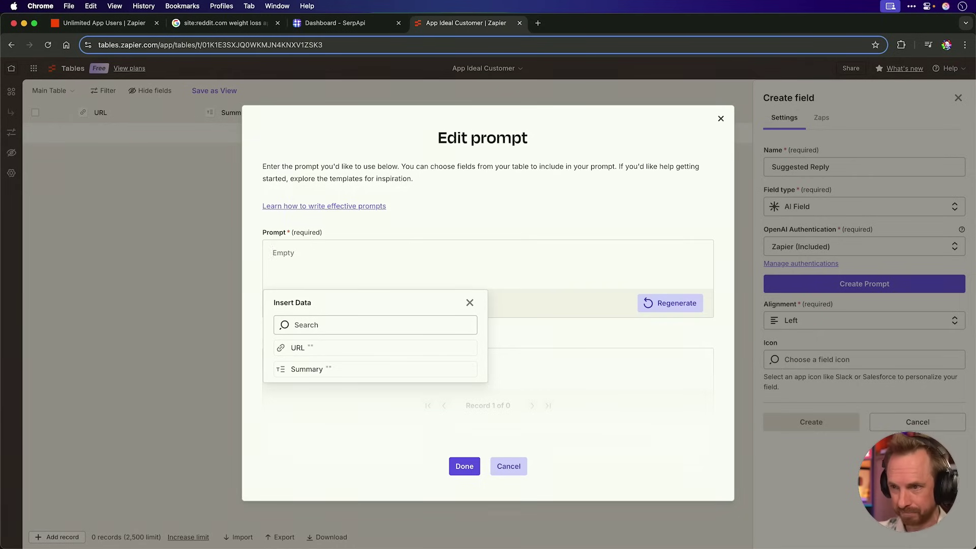
pyautogui.write('You are a world-class marketer of my calorie tracking app called TrackIt, and you will think of a genius one- or two-sentence reply, perhaps with a little bit of humour, to market my app based on the contents of this Reddit thread:')
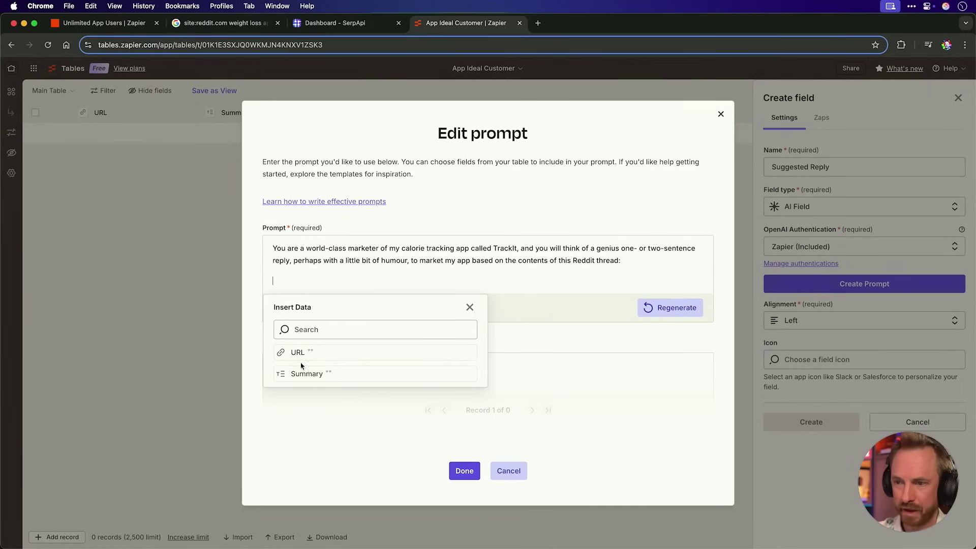
pyautogui.click(305, 373)
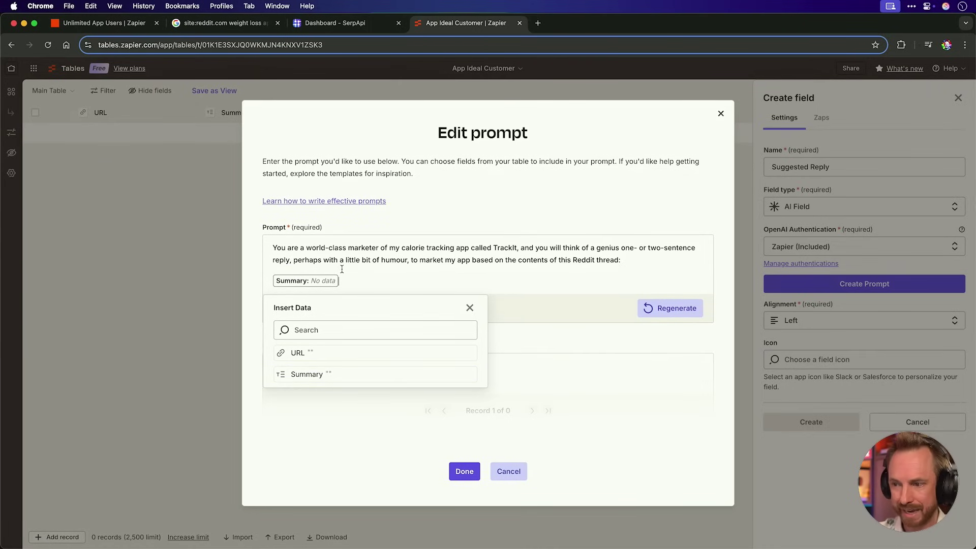
pyautogui.click(463, 472)
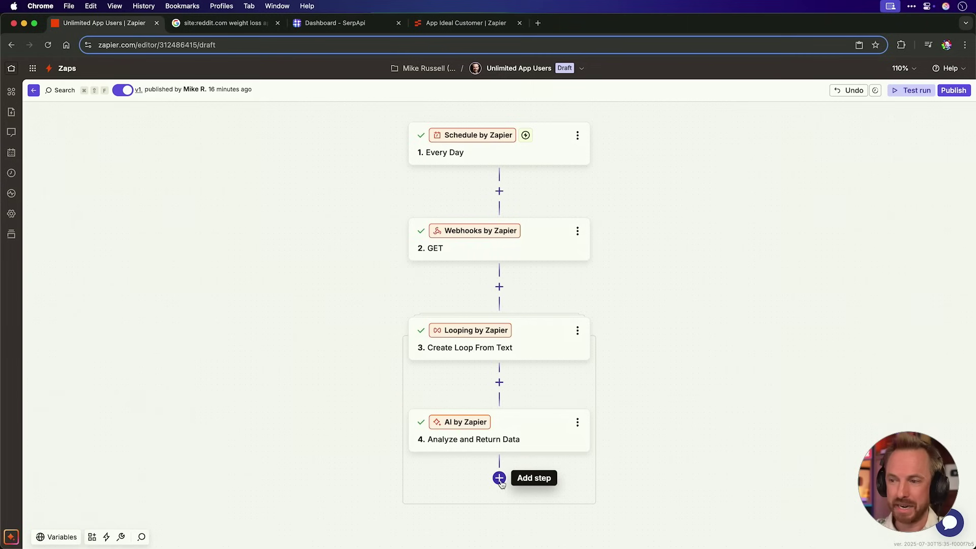
# Step: Add step 5 as a Zapier Tables Create Record action targeting the App Ideal Customer table
pyautogui.click(499, 479)
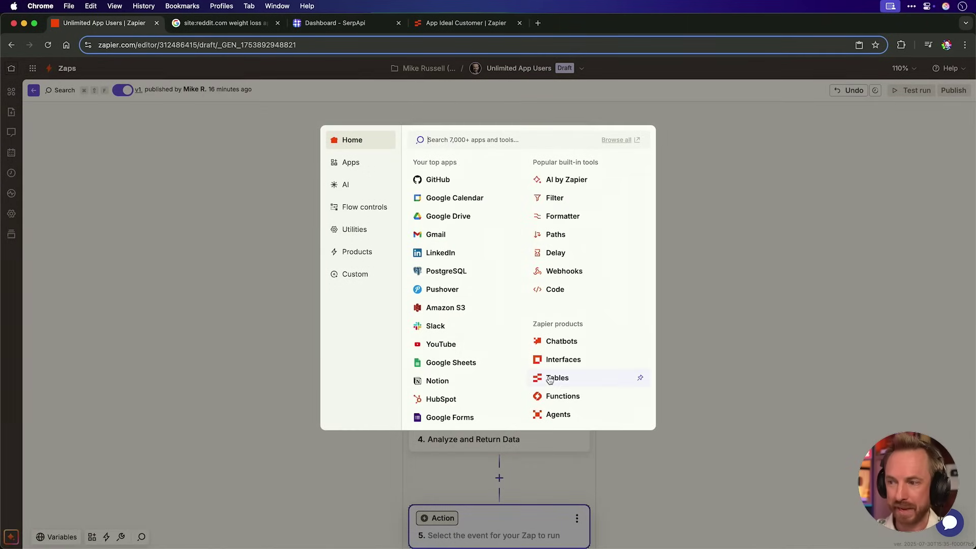
pyautogui.click(549, 377)
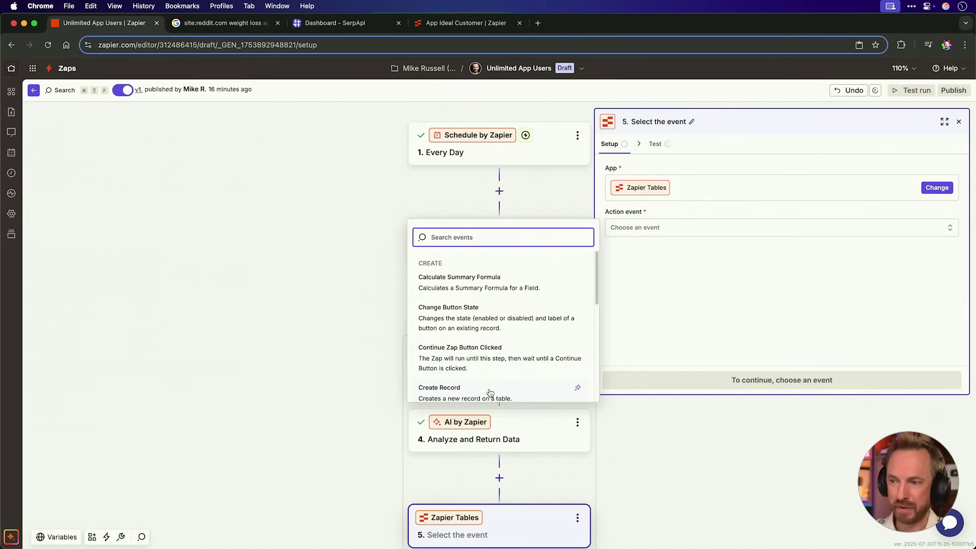
pyautogui.click(489, 392)
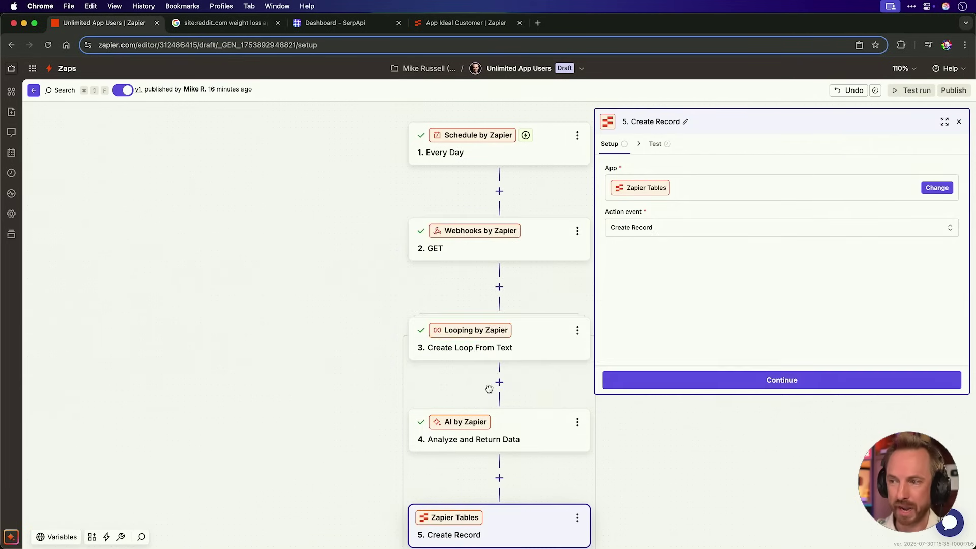
pyautogui.click(703, 385)
pyautogui.click(681, 183)
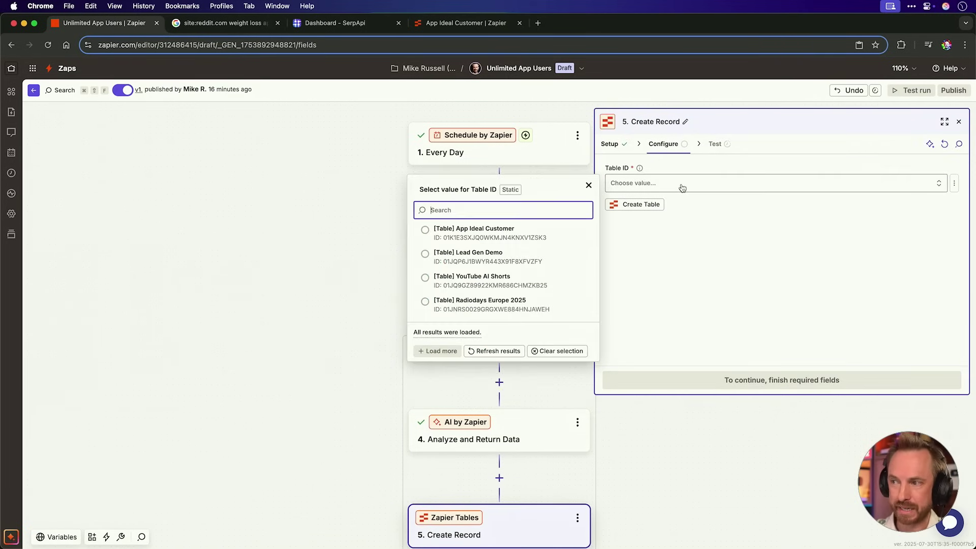
pyautogui.click(506, 231)
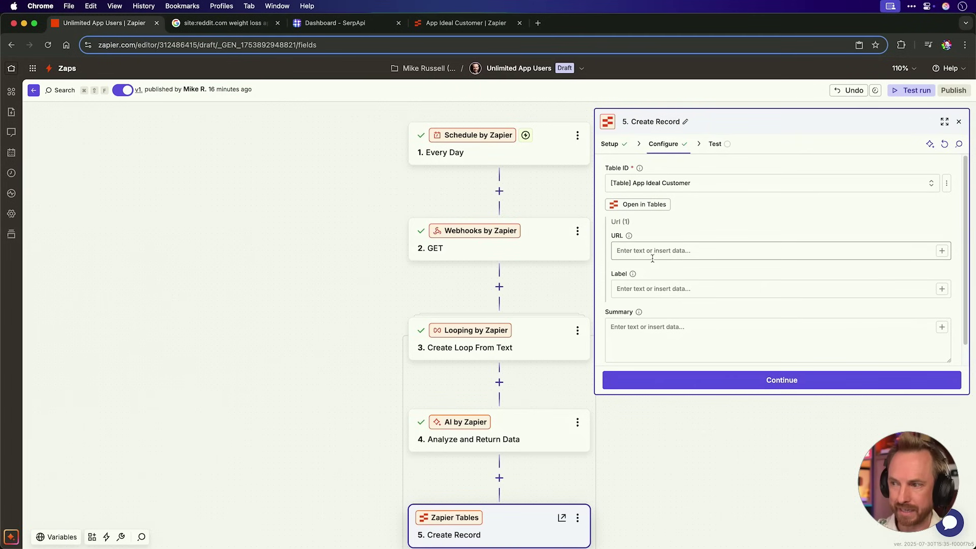
# Step: Map URL to the loop's URL and Summary to the AI output, skip testing, and start publishing
pyautogui.click(651, 253)
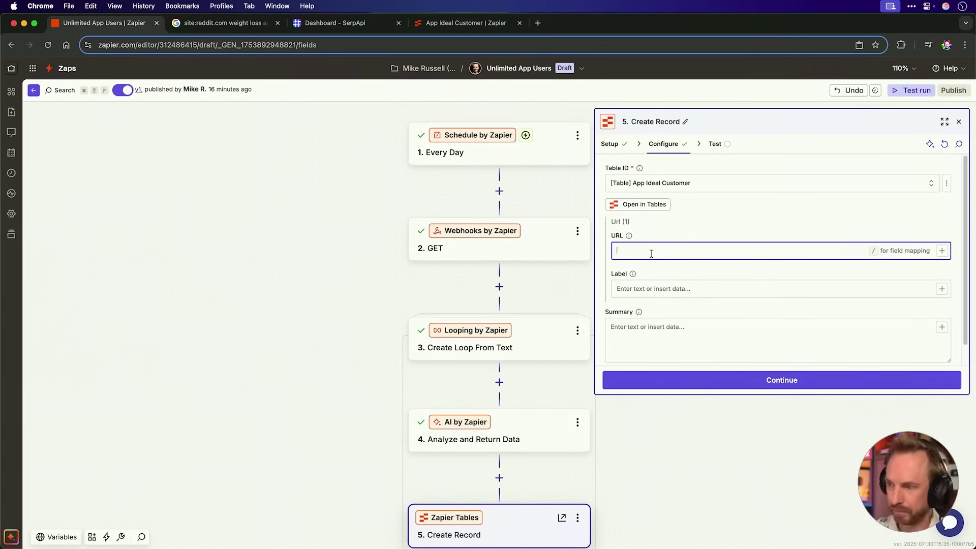
pyautogui.write('/')
pyautogui.click(553, 387)
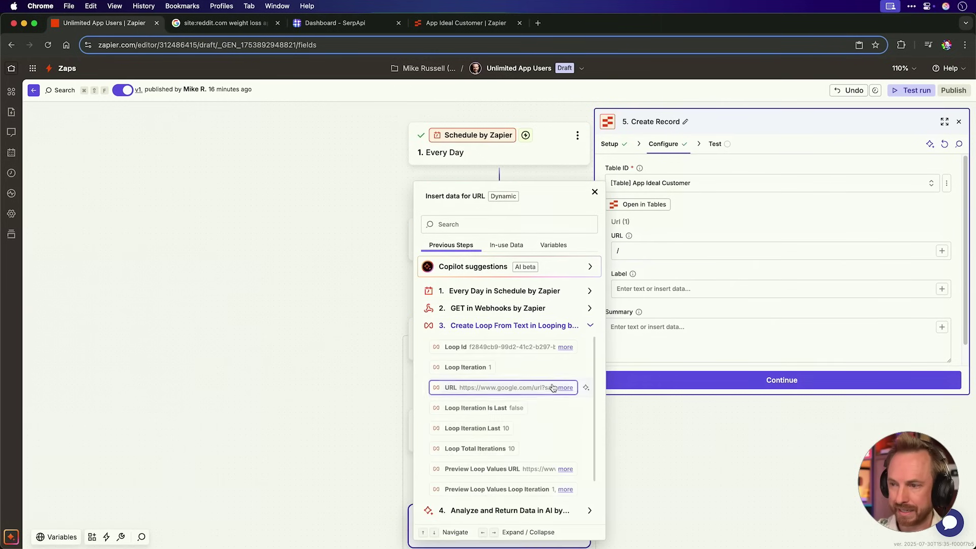
pyautogui.click(524, 388)
pyautogui.click(677, 342)
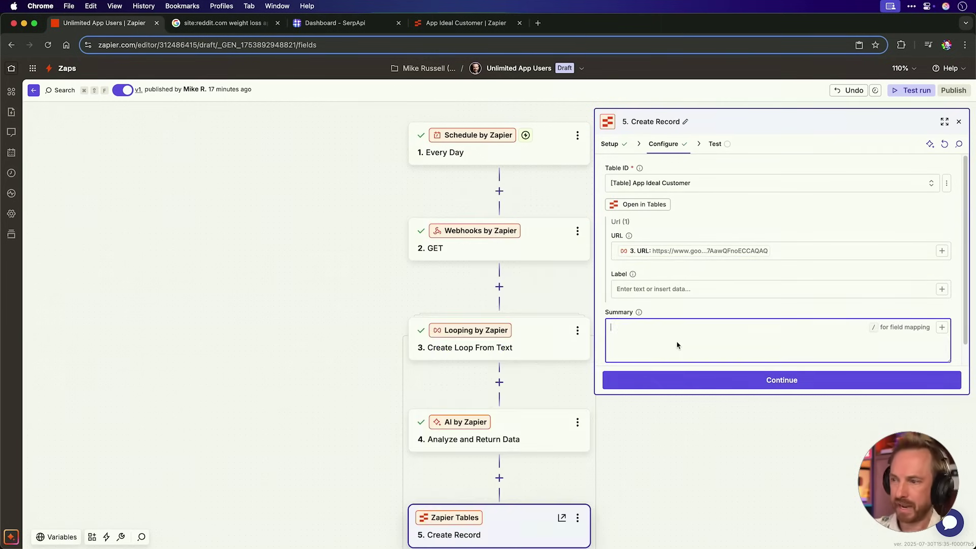
pyautogui.write('/')
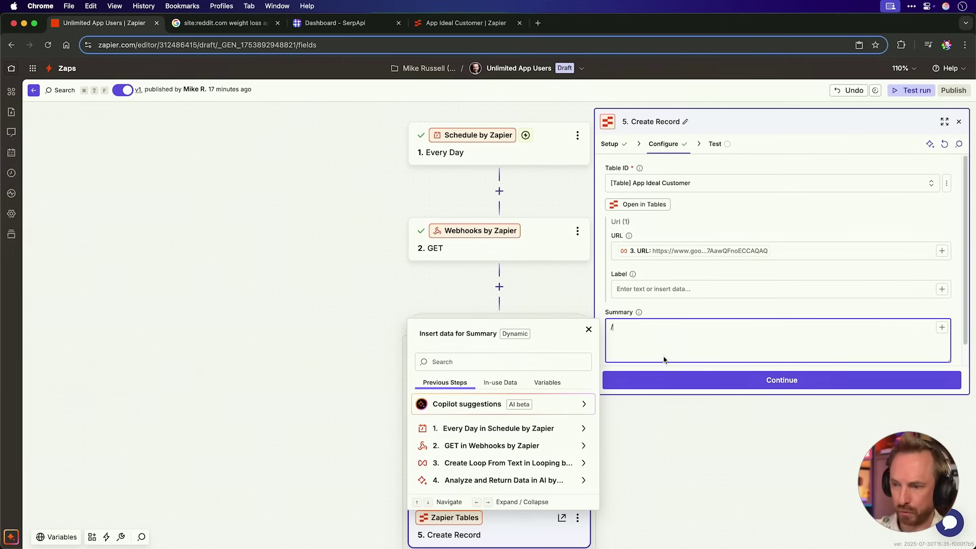
pyautogui.click(534, 480)
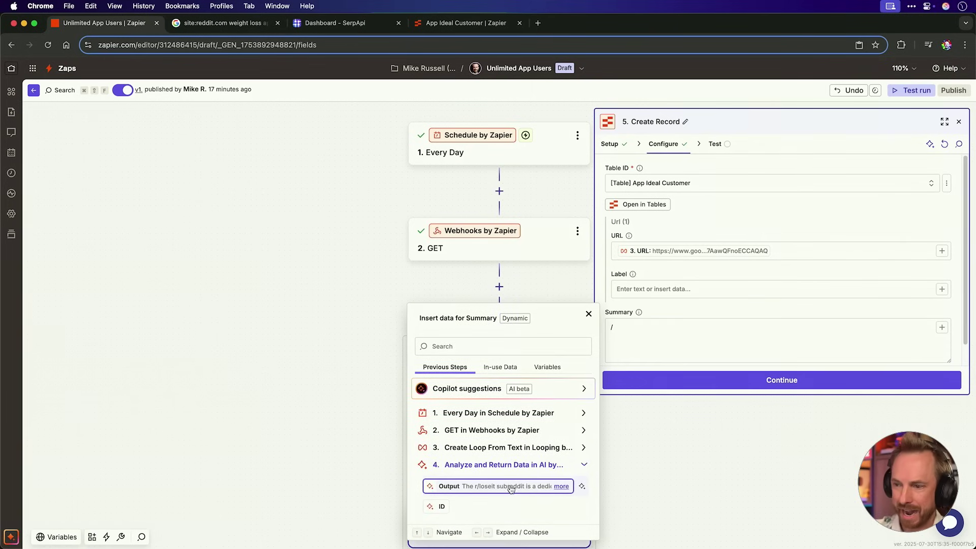
pyautogui.click(488, 488)
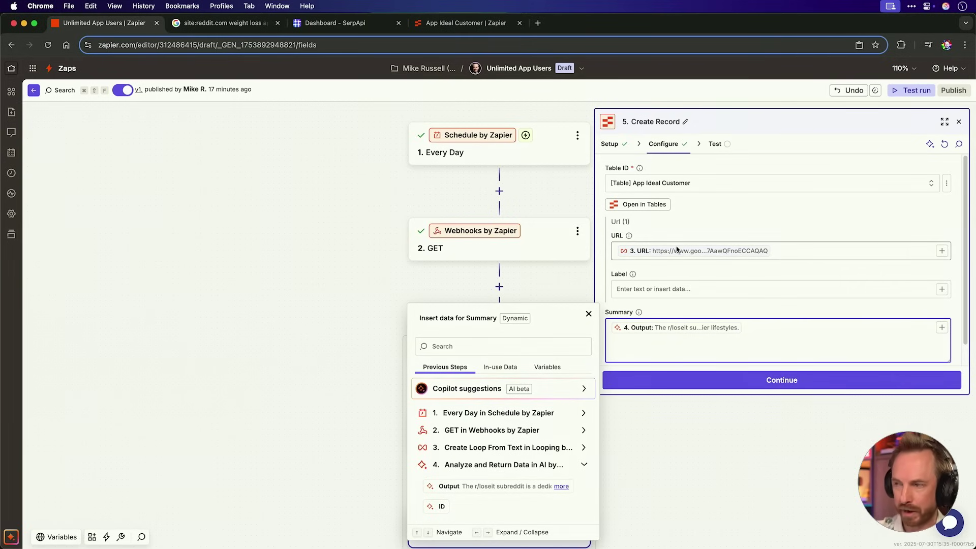
pyautogui.click(709, 376)
pyautogui.click(703, 383)
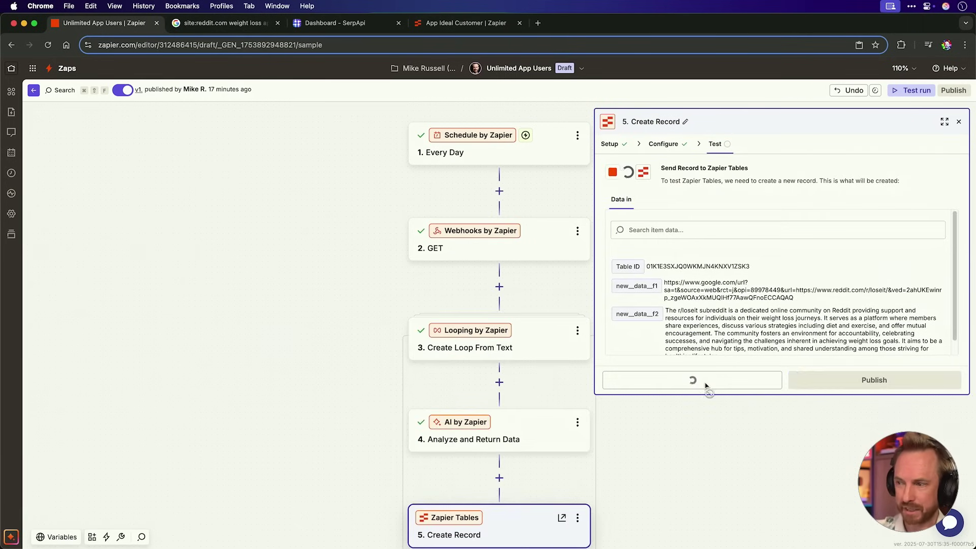
pyautogui.click(861, 387)
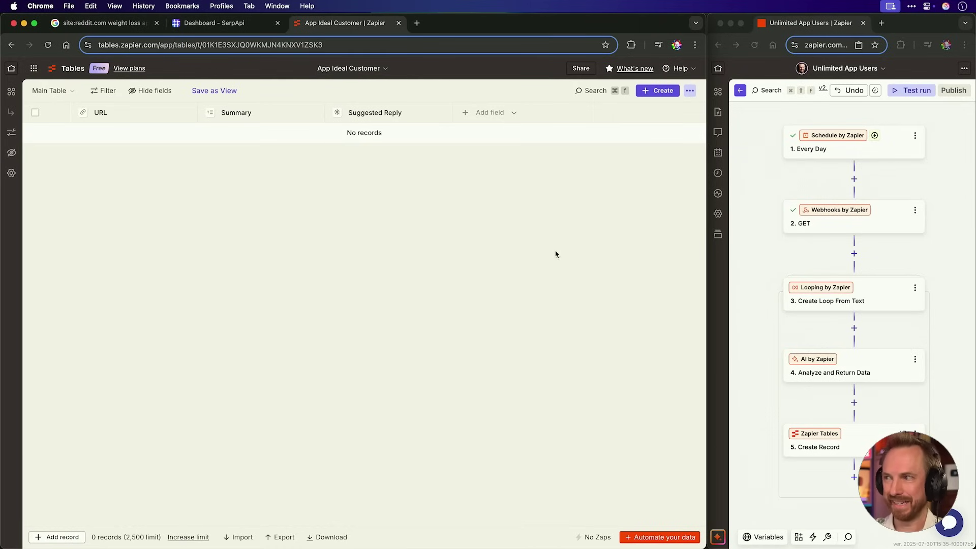
# Step: Start a test run of the published Zap to fill the table with ten Reddit records
pyautogui.click(912, 96)
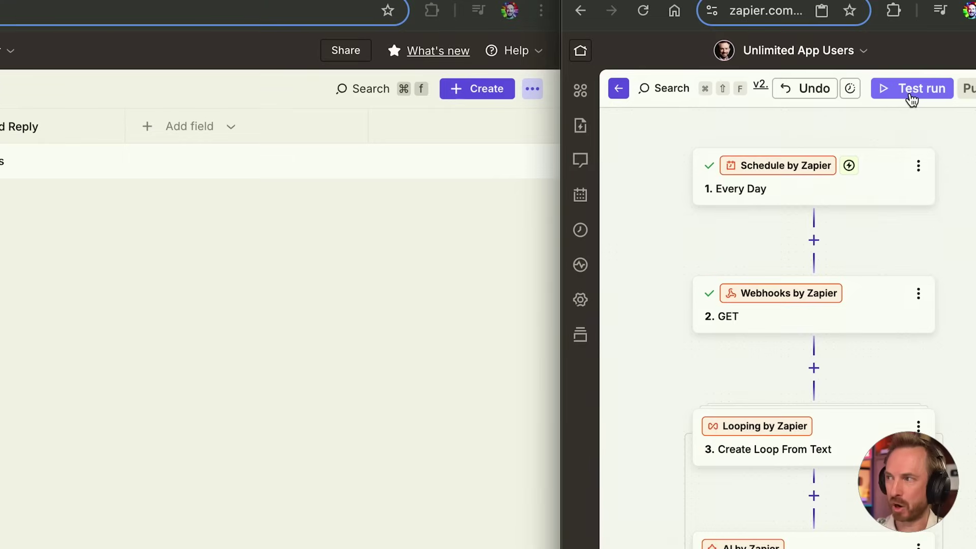
pyautogui.click(911, 99)
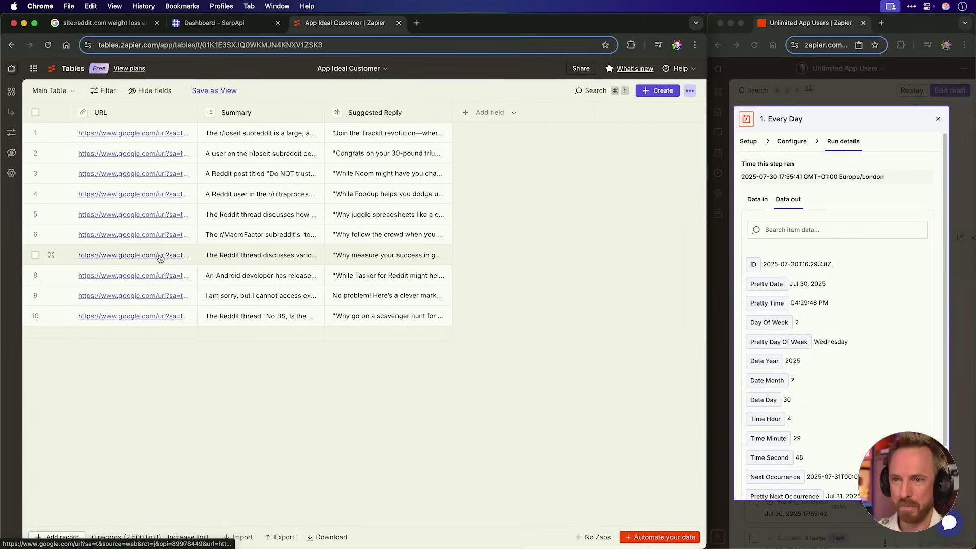
# Step: Open row 7's Reddit post 'How do you guys count calories?' and read through the thread
pyautogui.click(160, 255)
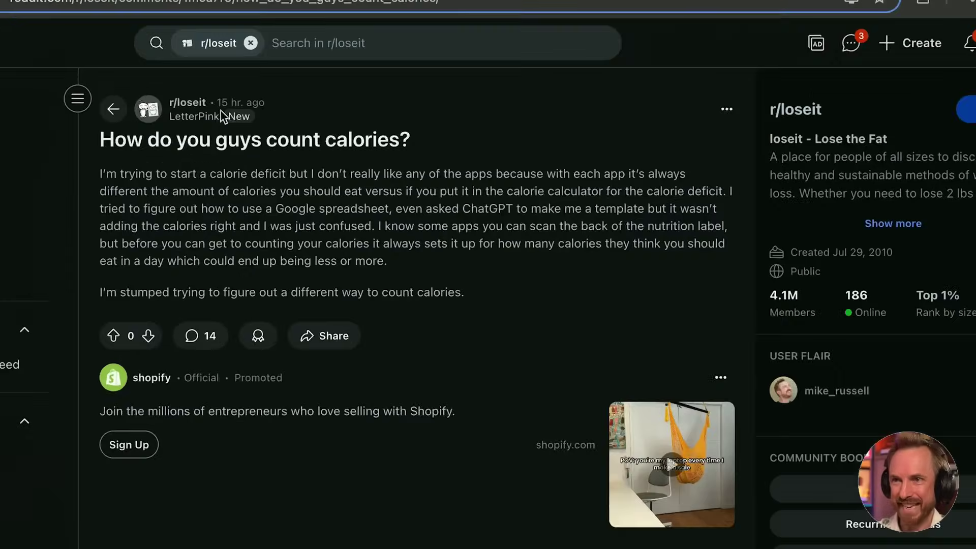
pyautogui.moveTo(115, 139); pyautogui.dragTo(354, 138)
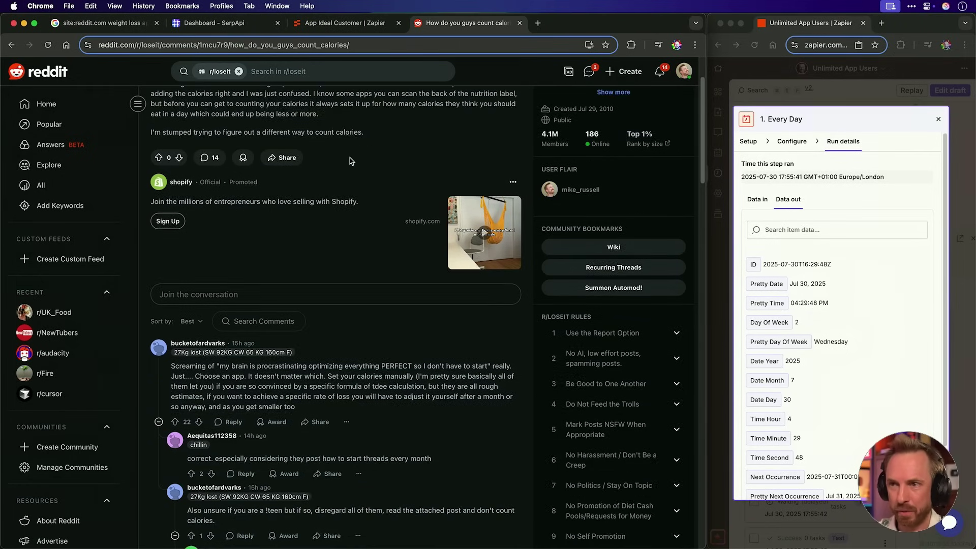
pyautogui.scroll(-7, 350, 158)
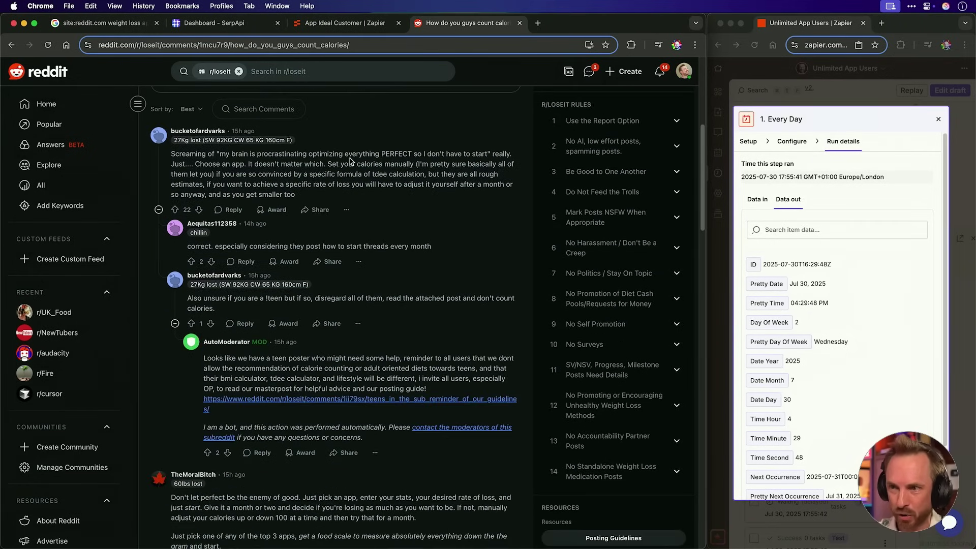
pyautogui.scroll(-8, 350, 161)
pyautogui.scroll(-11, 350, 161)
pyautogui.scroll(-5, 349, 161)
pyautogui.scroll(-1, 350, 161)
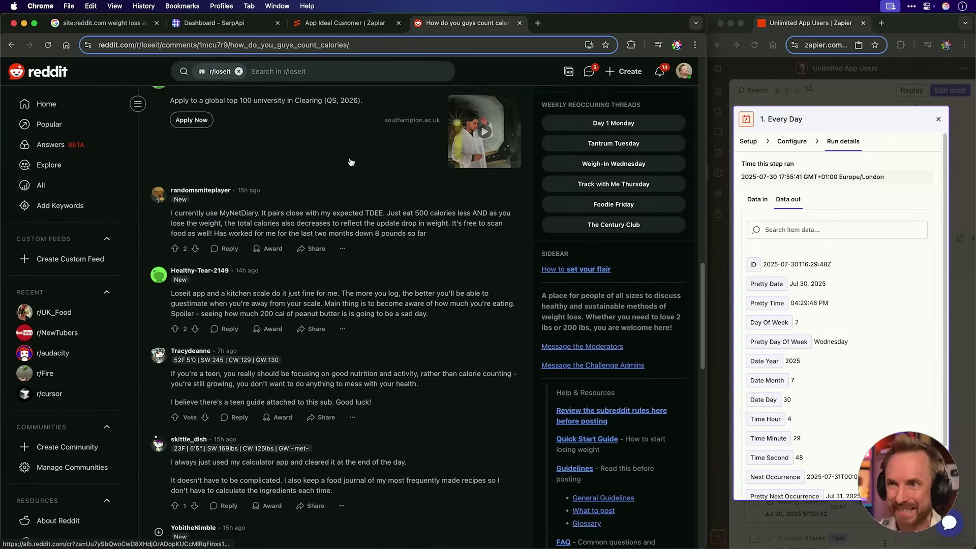
pyautogui.scroll(15, 351, 161)
# Step: Copy row 7's suggested TrackIt reply and paste it into a new comment on the post
pyautogui.click(352, 25)
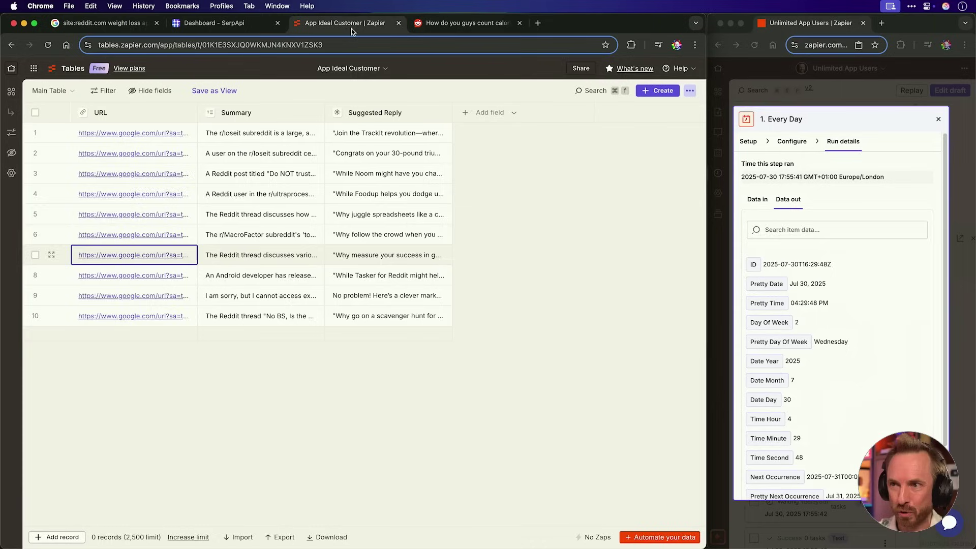
pyautogui.click(372, 261)
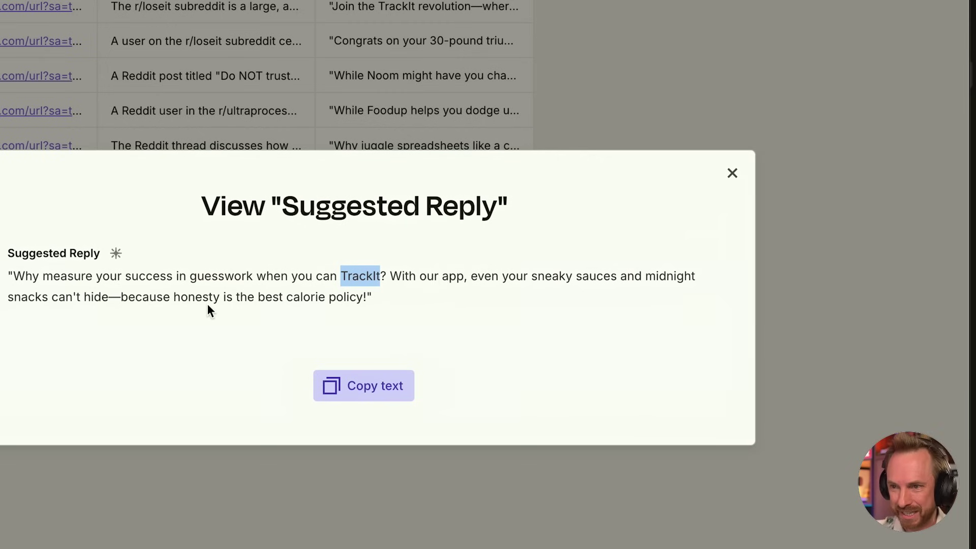
pyautogui.click(344, 386)
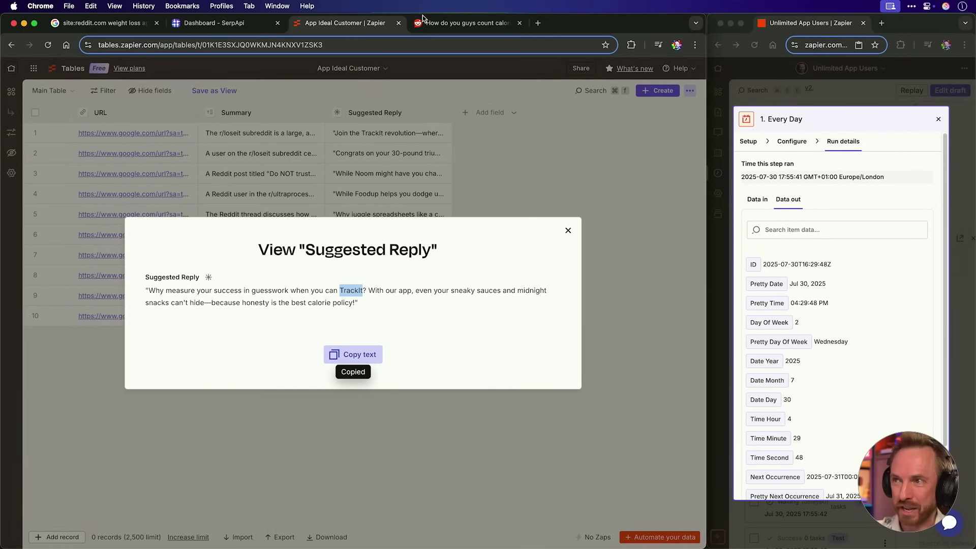
pyautogui.click(424, 23)
pyautogui.click(363, 378)
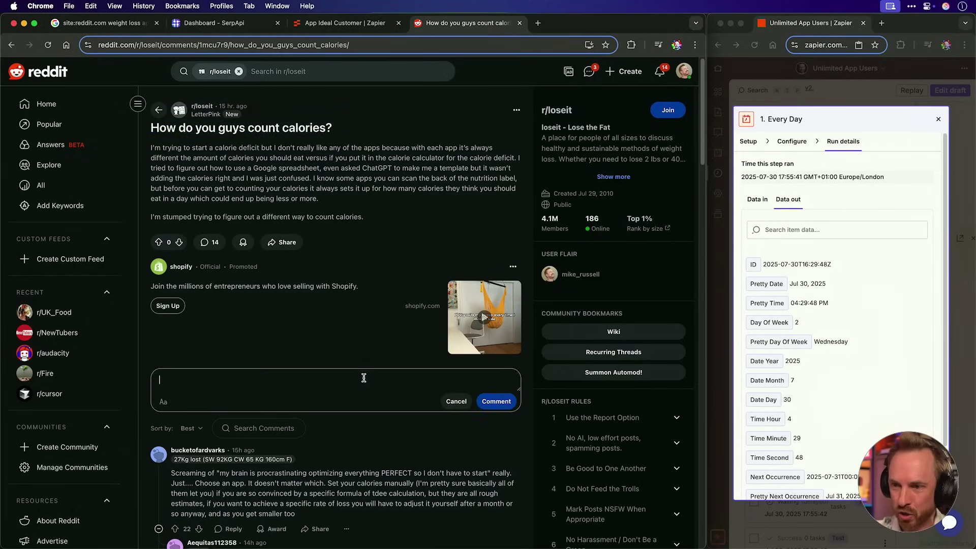
pyautogui.write('"Why measure your success in guesswork when you can TrackIt? With our app, even your sneaky sauces and midnight snacks can\'t hide—because honesty is the best calorie policy!"')
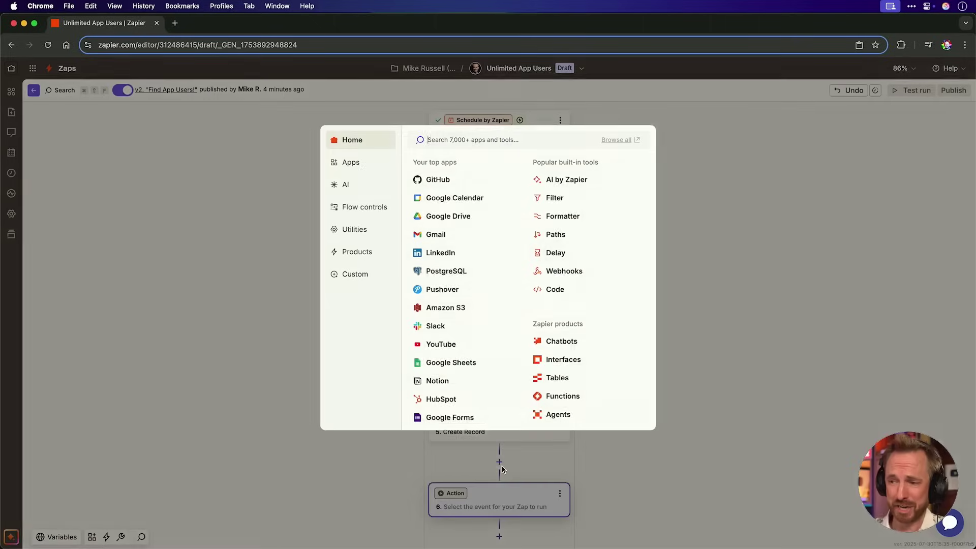
# Step: Set step 6 to the Reddit app with the Create Comment event
pyautogui.write('reddit')
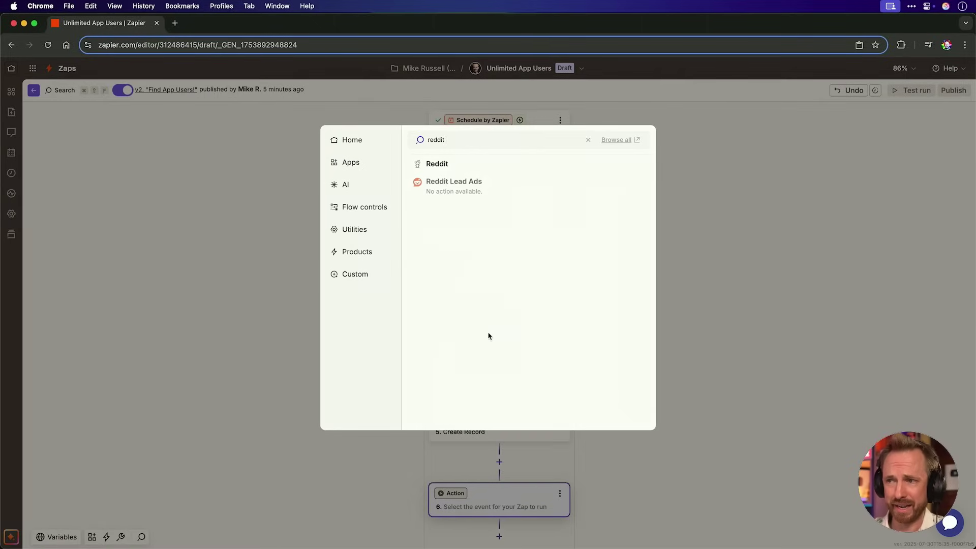
pyautogui.click(440, 165)
pyautogui.click(728, 209)
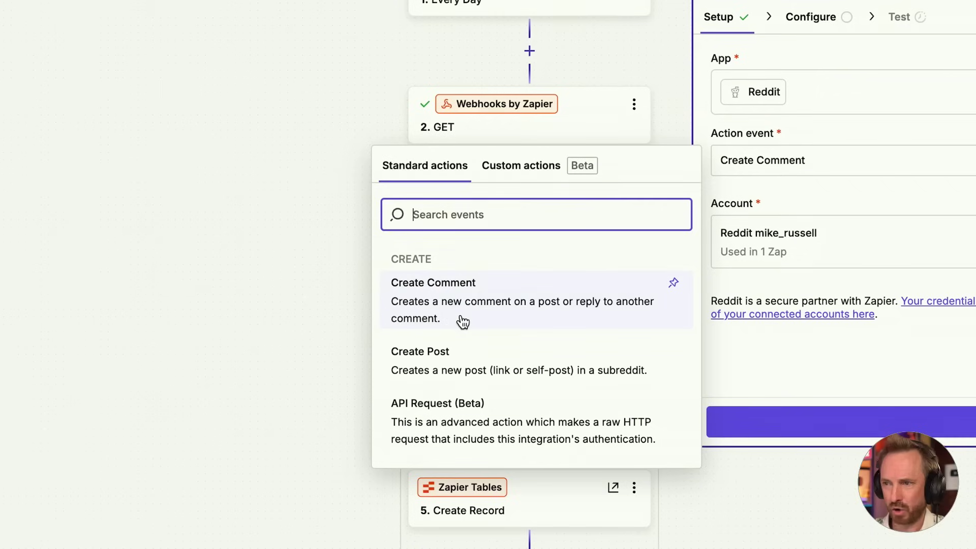